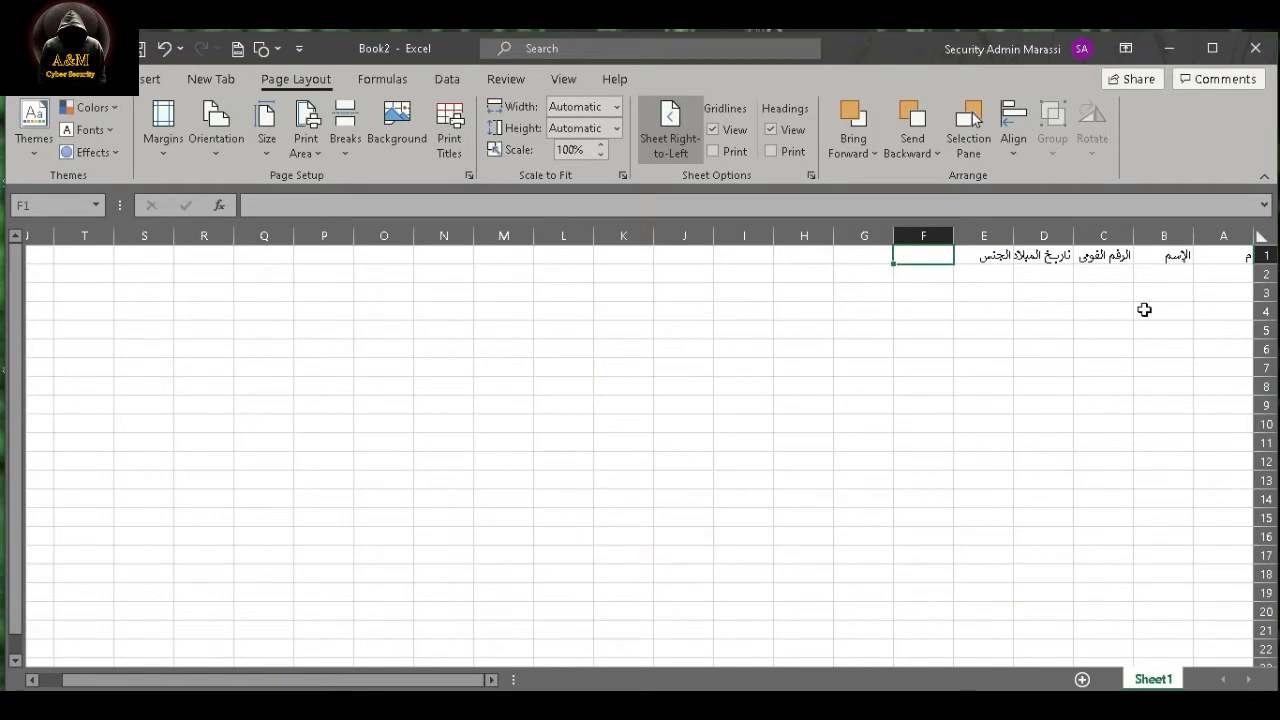
- Enter the column headers العنوان in F1 and الوظيفة in G1
text(الوظيف)
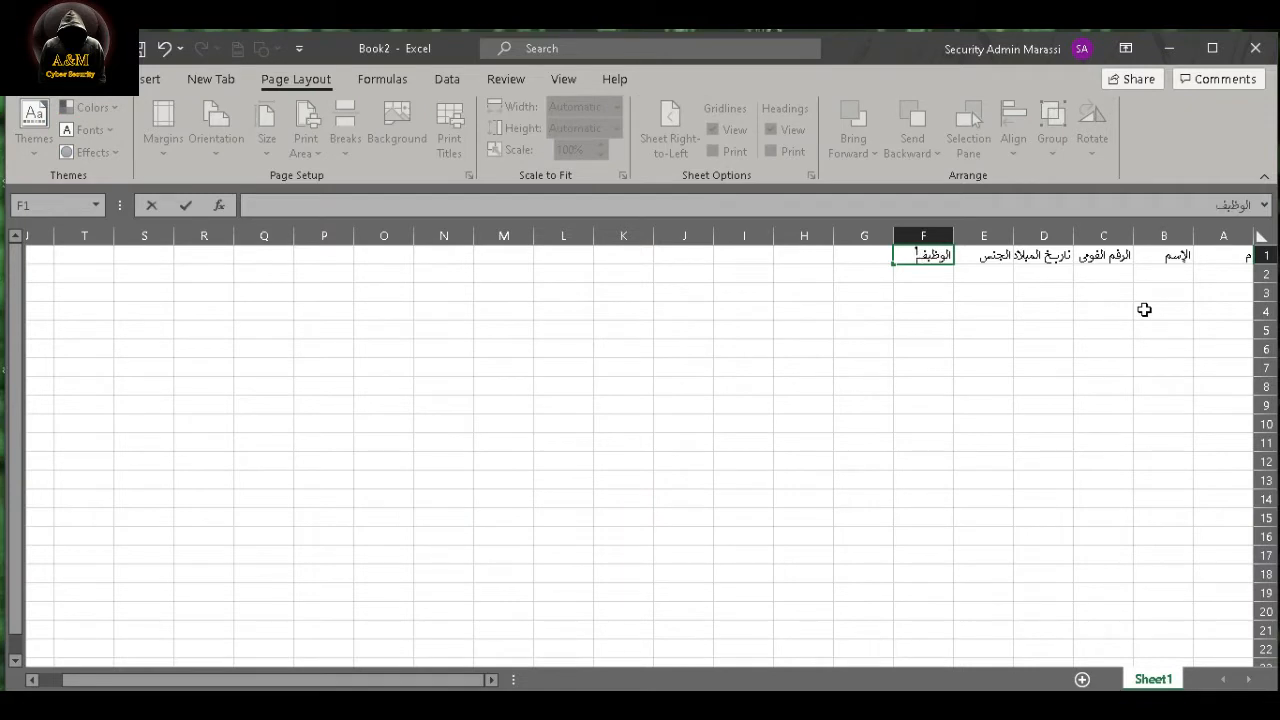
key(BackSpace)
key(BackSpace)
key(BackSpace)
key(BackSpace)
key(BackSpace)
key(BackSpace)
text(العنوان)
key(Tab)
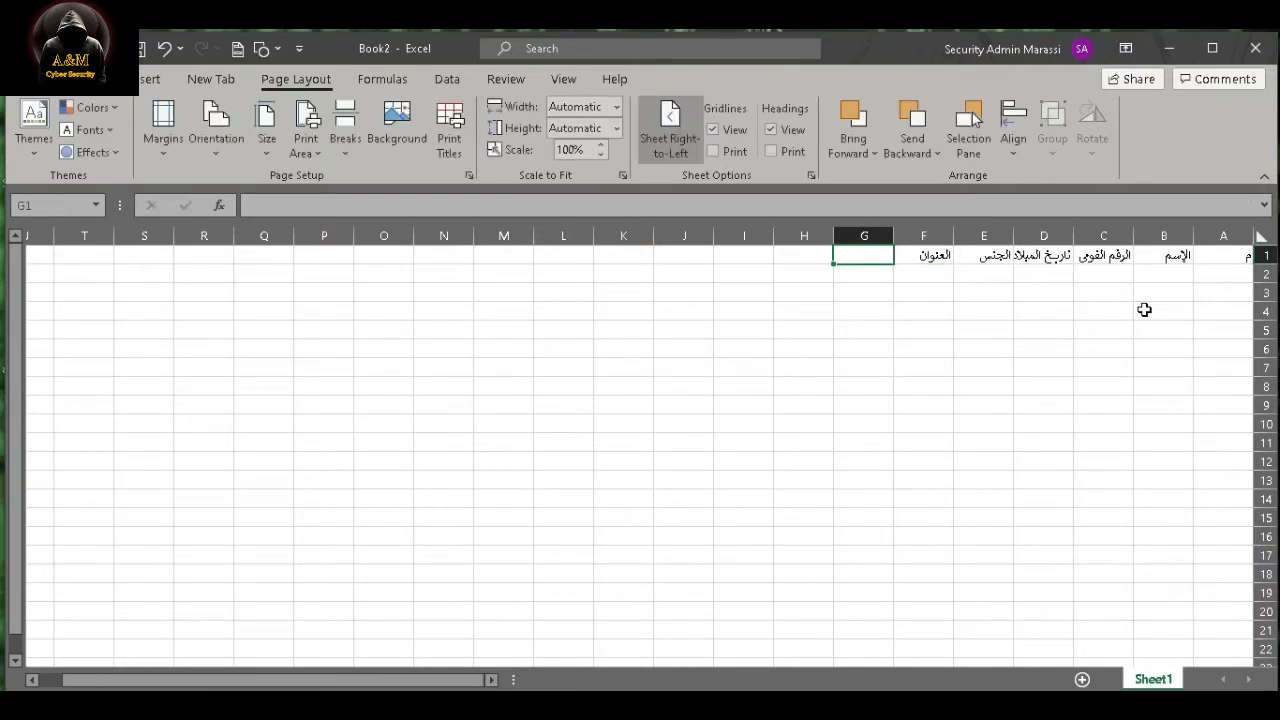
text(الوظيفة)
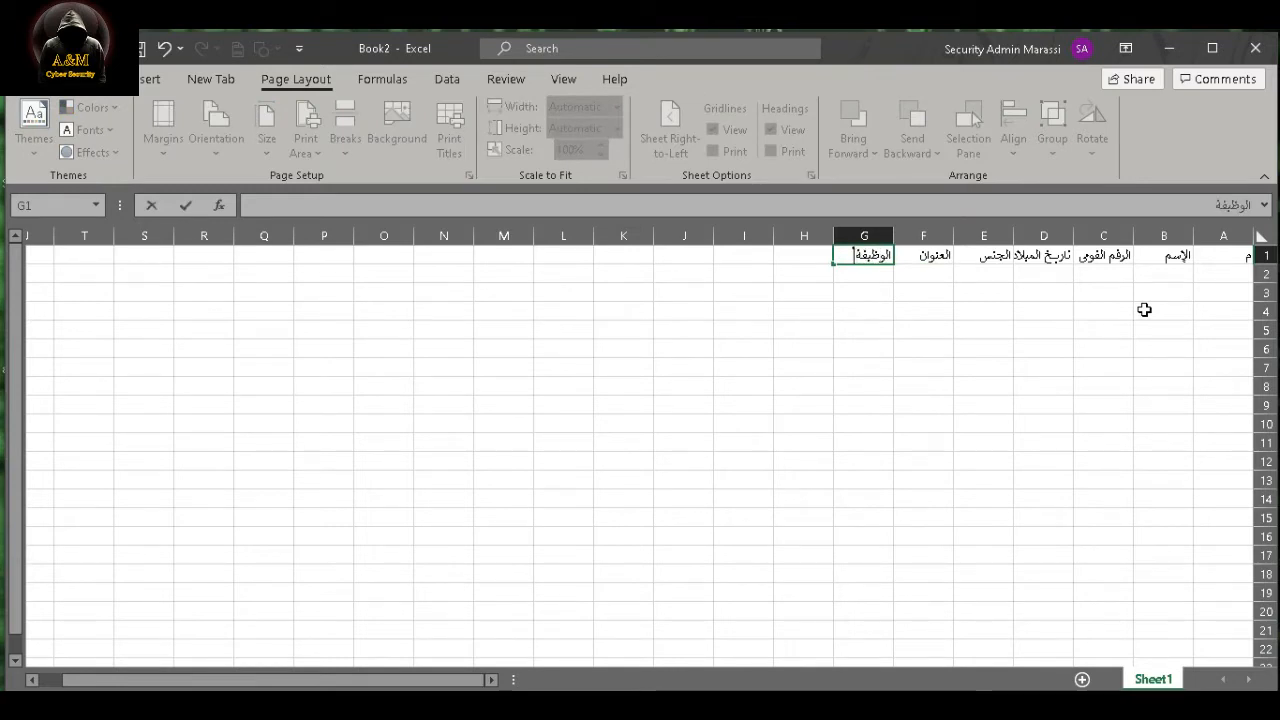
key(Tab)
- Enter the column headers تاريخ التعيين in H1, الرقم التأمينى in I1 and ملاحظات in J1
text(تاري)
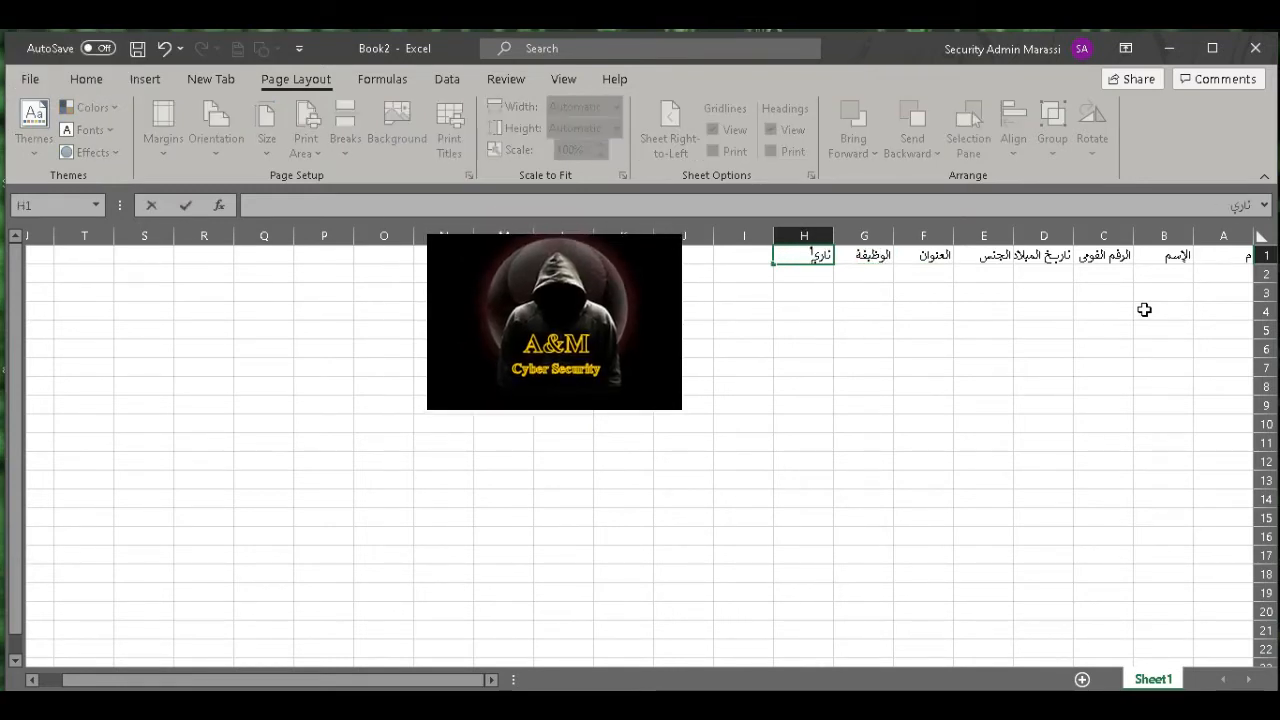
text(خ التعيين)
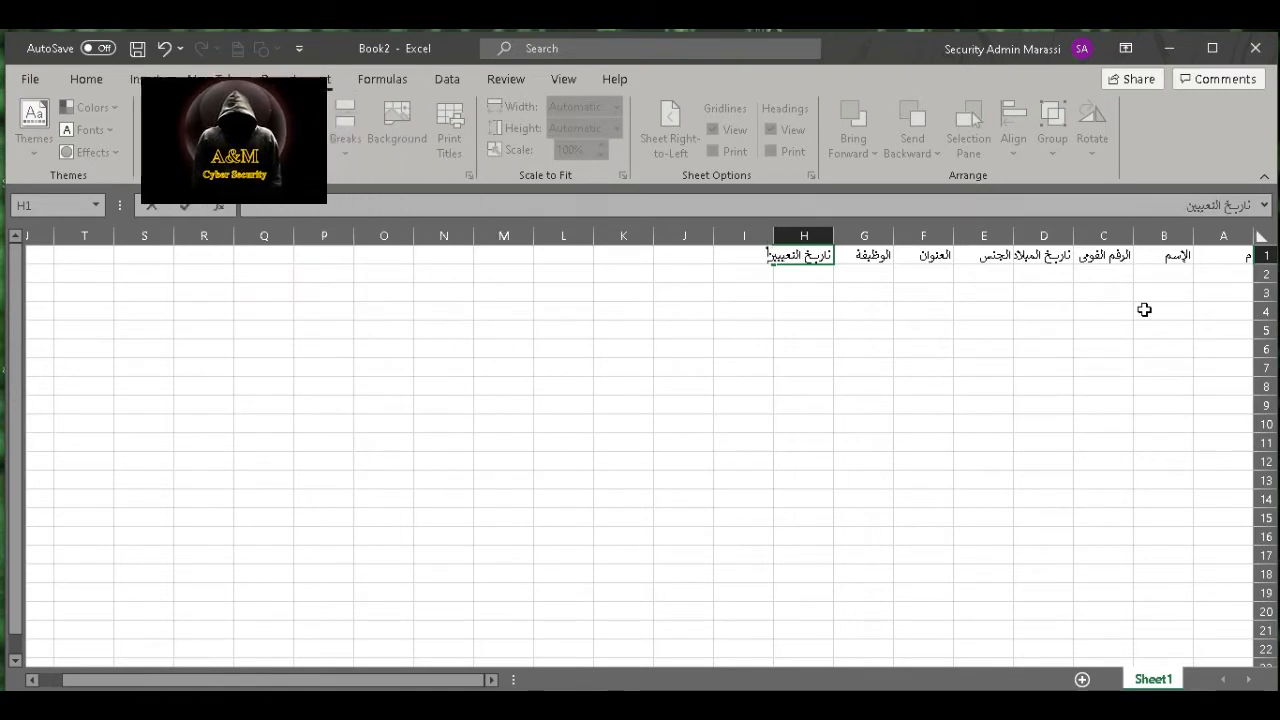
key(Tab)
text(الرقم)
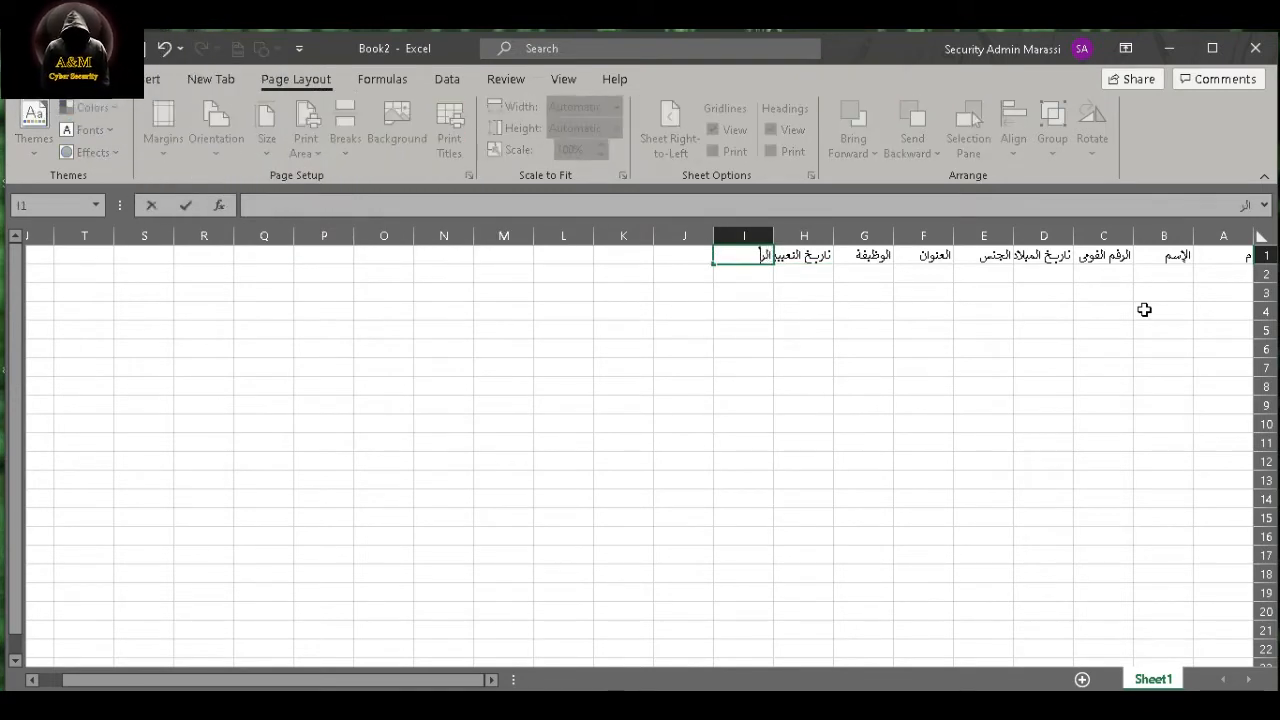
text( الثا)
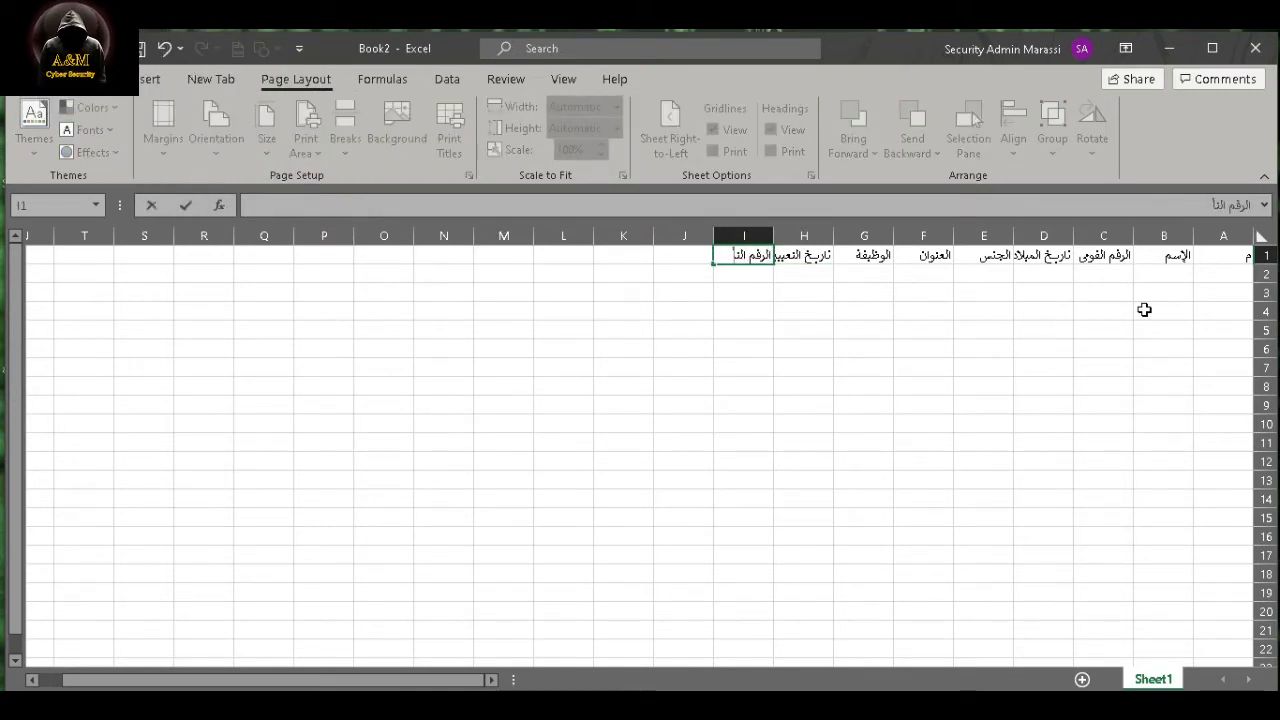
text(مينى)
key(Tab)
text(مل)
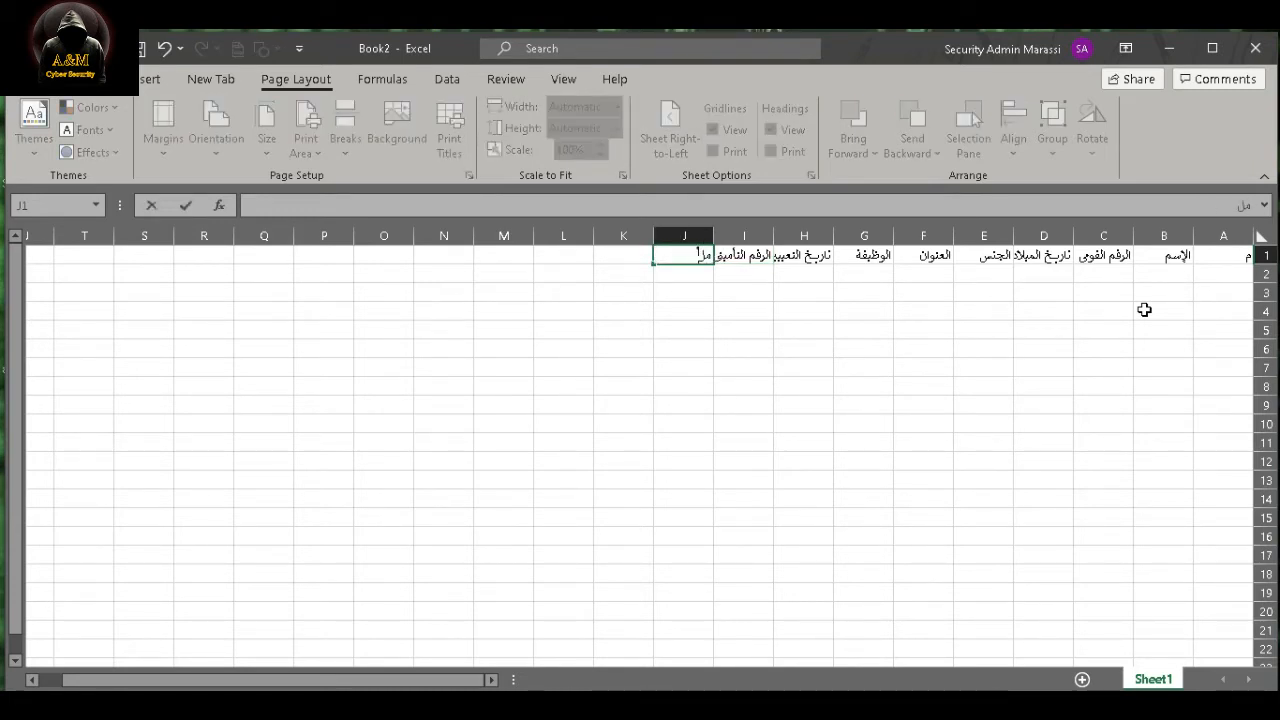
text(احظات)
click(1144, 310)
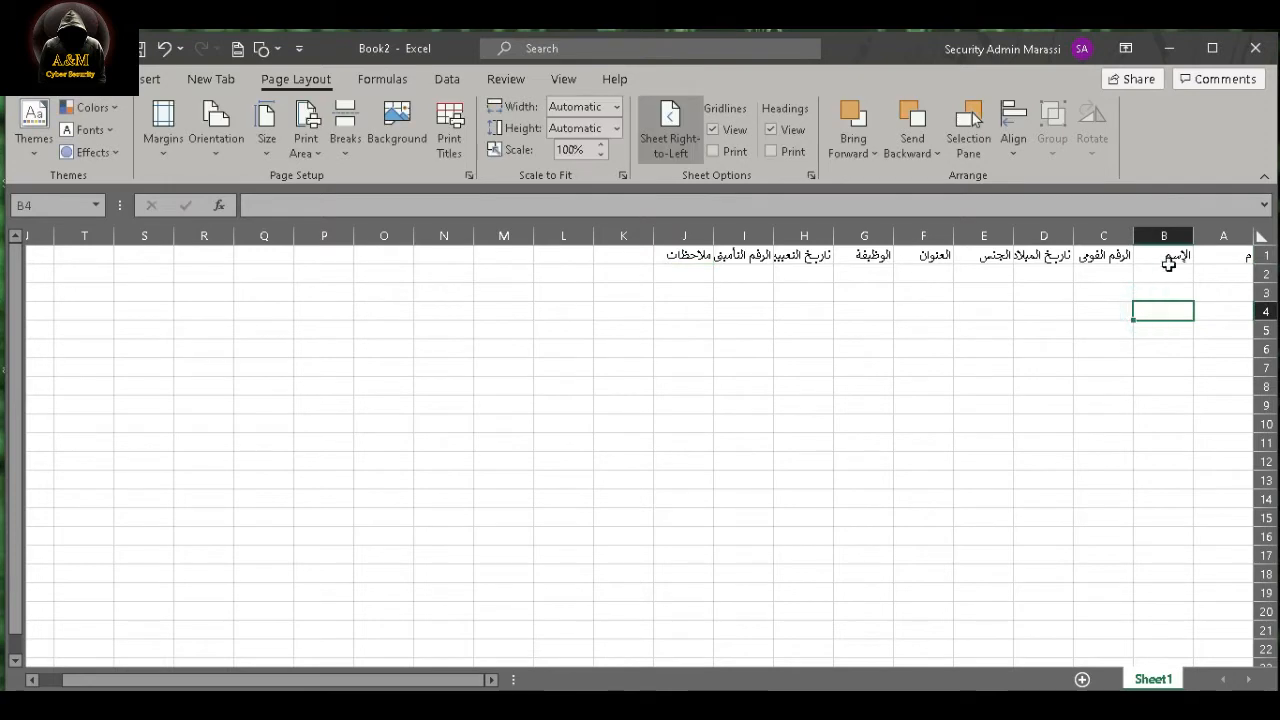
- Auto-fit the widths of columns H and I to their header text
double_click(772, 233)
double_click(702, 234)
click(848, 309)
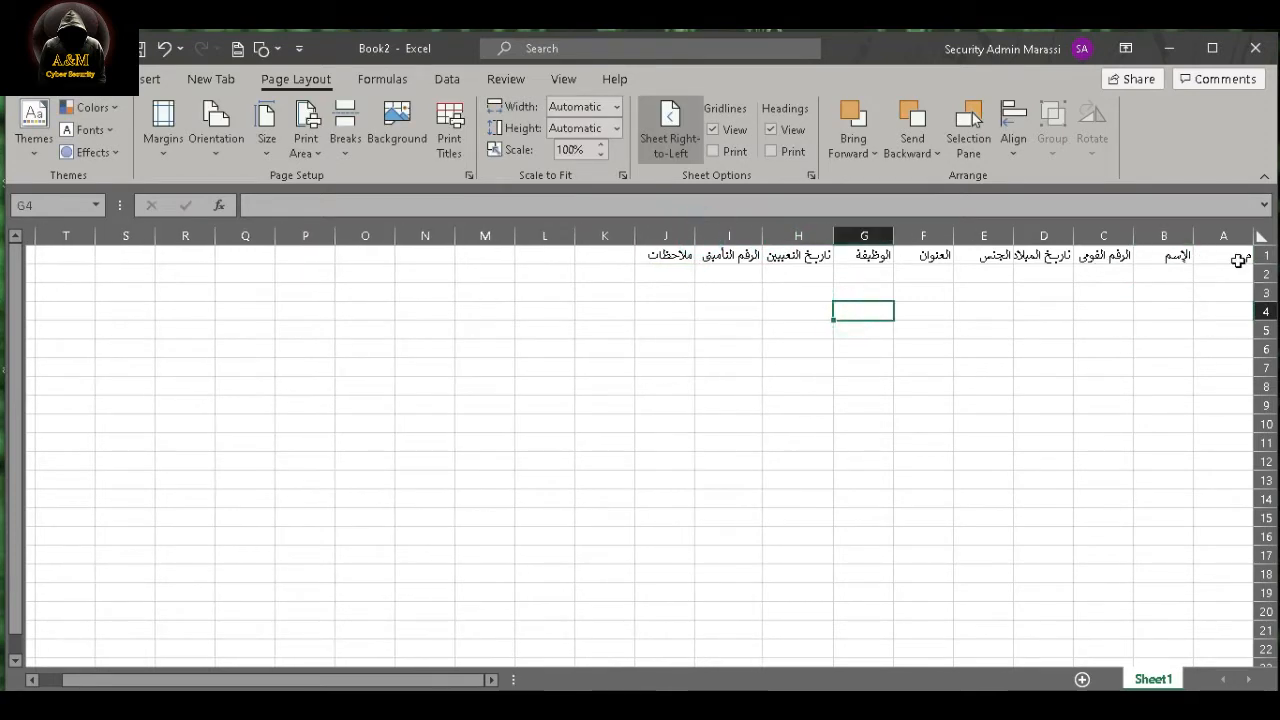
- Convert the header row A1:J1 into a table, using the first row as headers
drag(1239, 260, 678, 268)
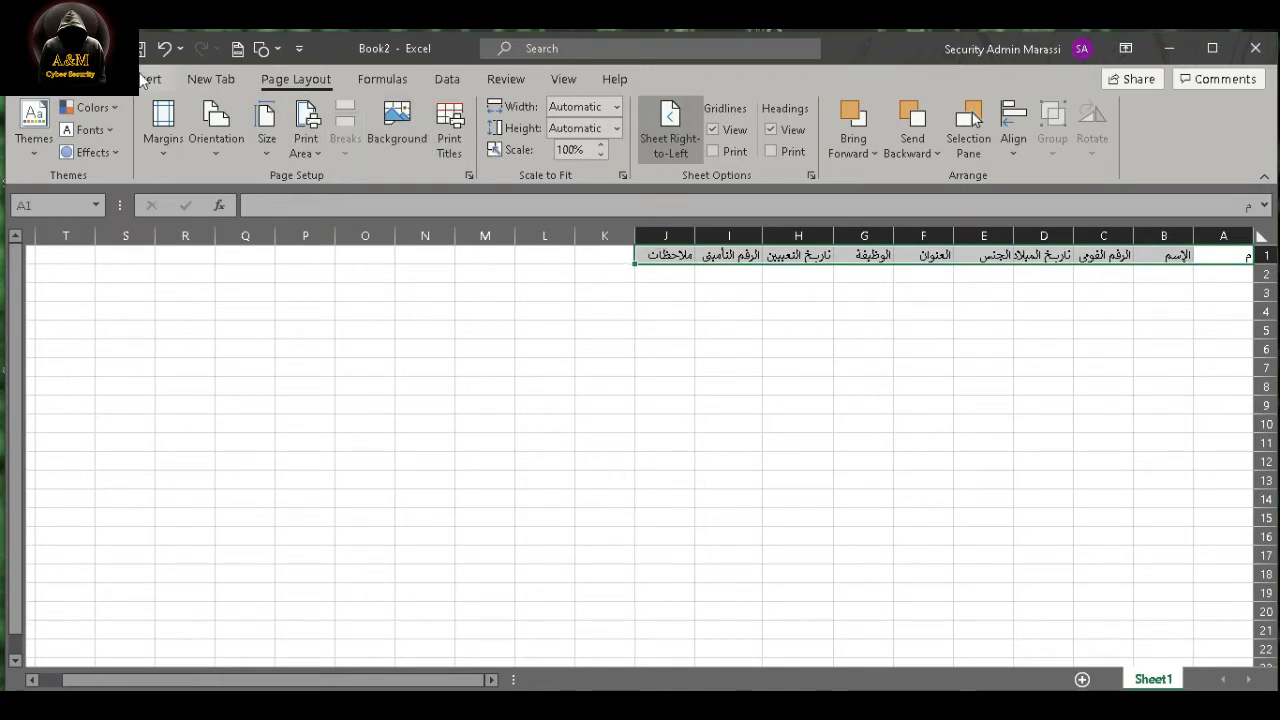
right_click(680, 257)
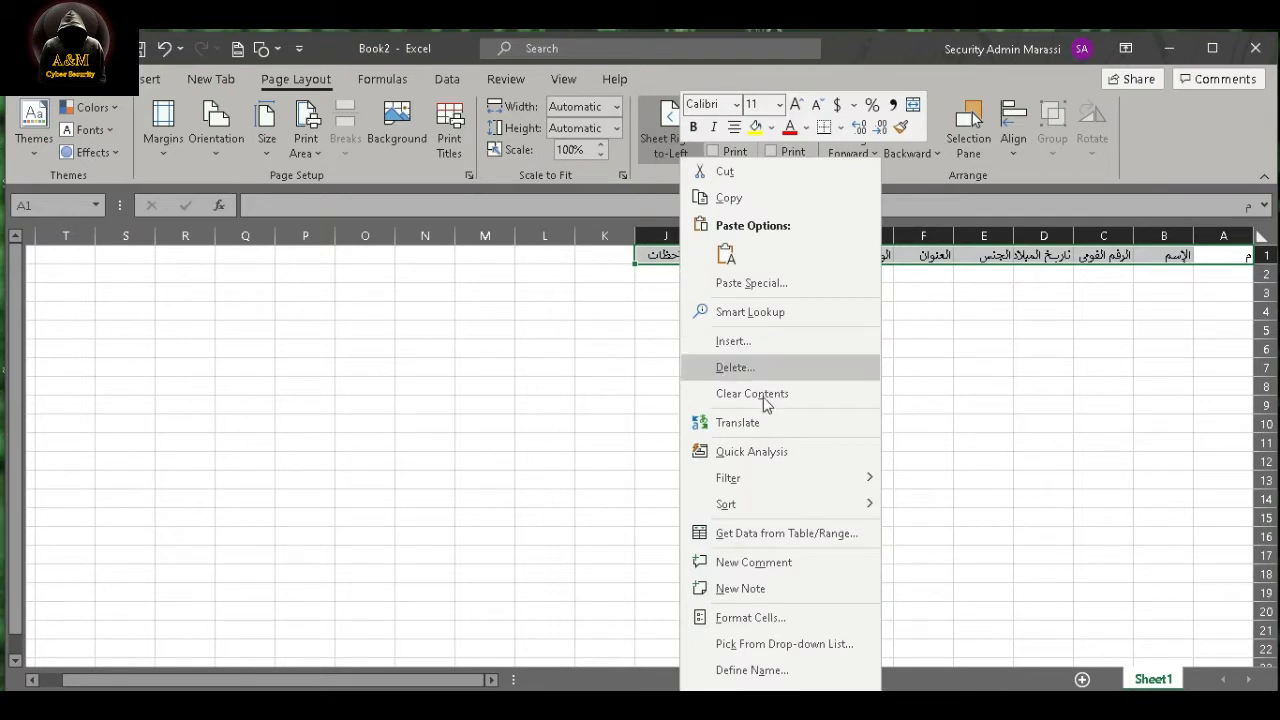
click(754, 535)
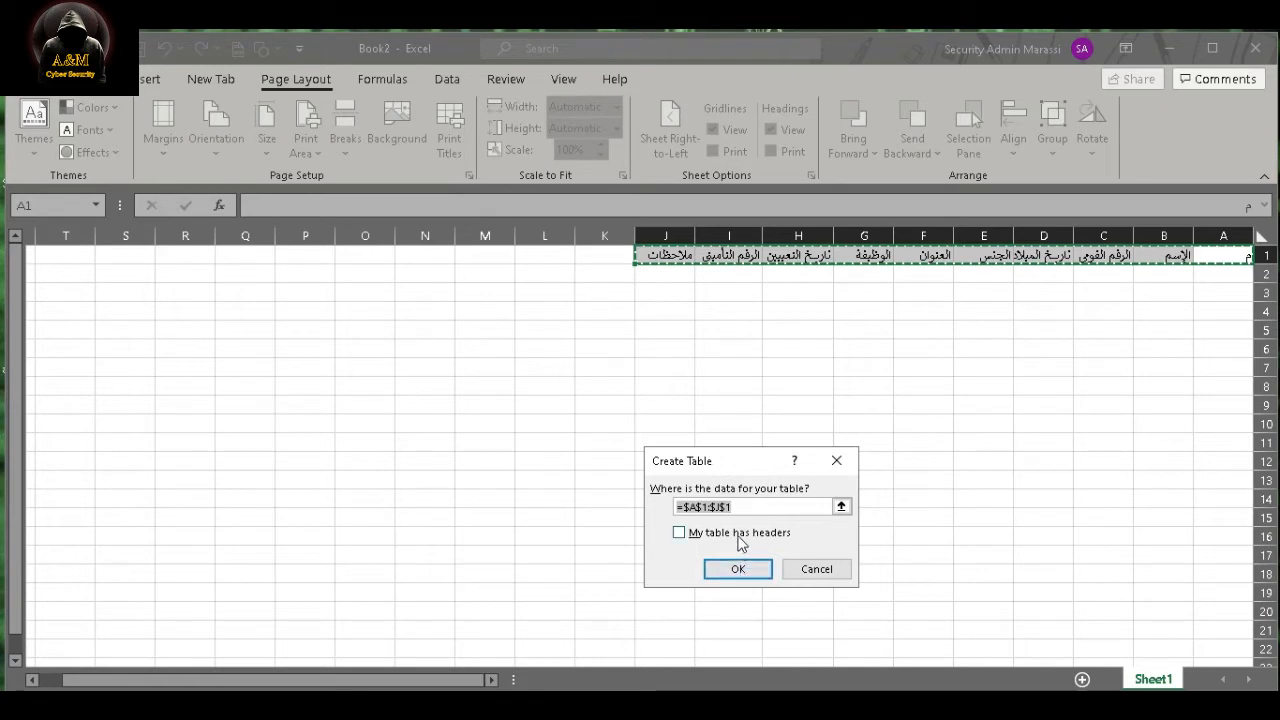
click(738, 533)
click(740, 568)
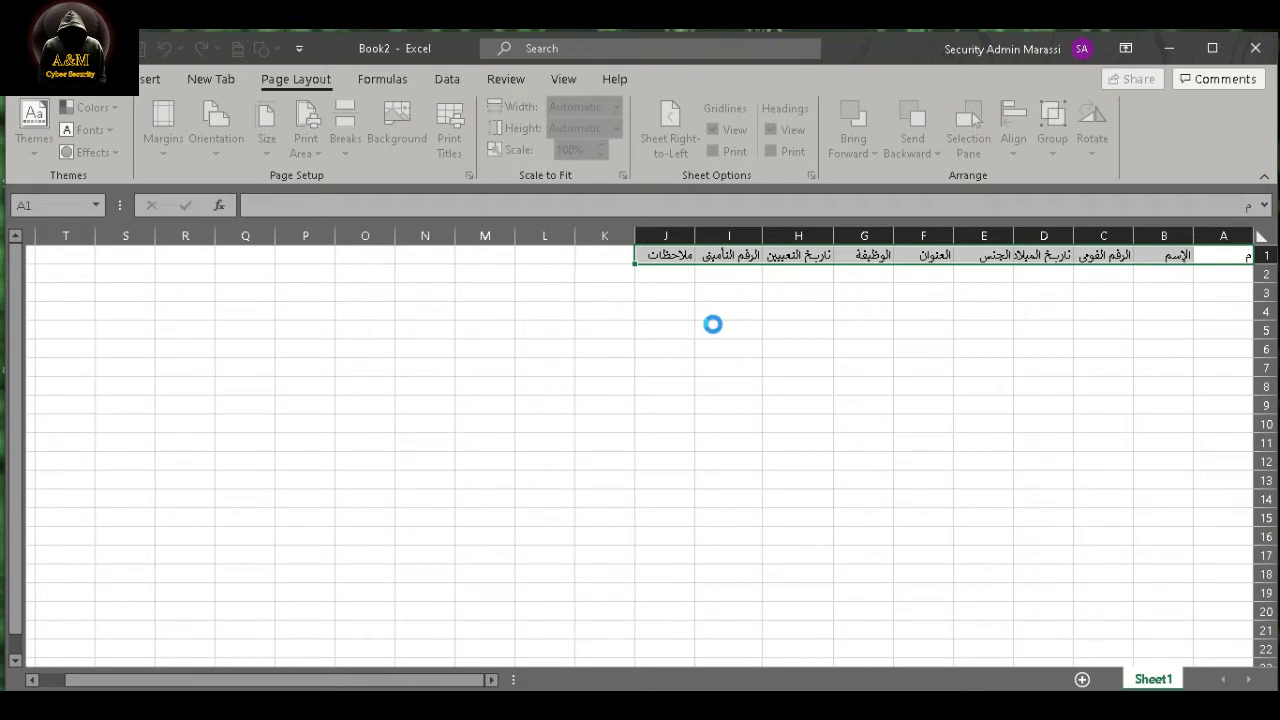
- Enter the gender options ذكر in O5 and أنثى in O6, outside the table
click(357, 257)
drag(391, 300, 243, 483)
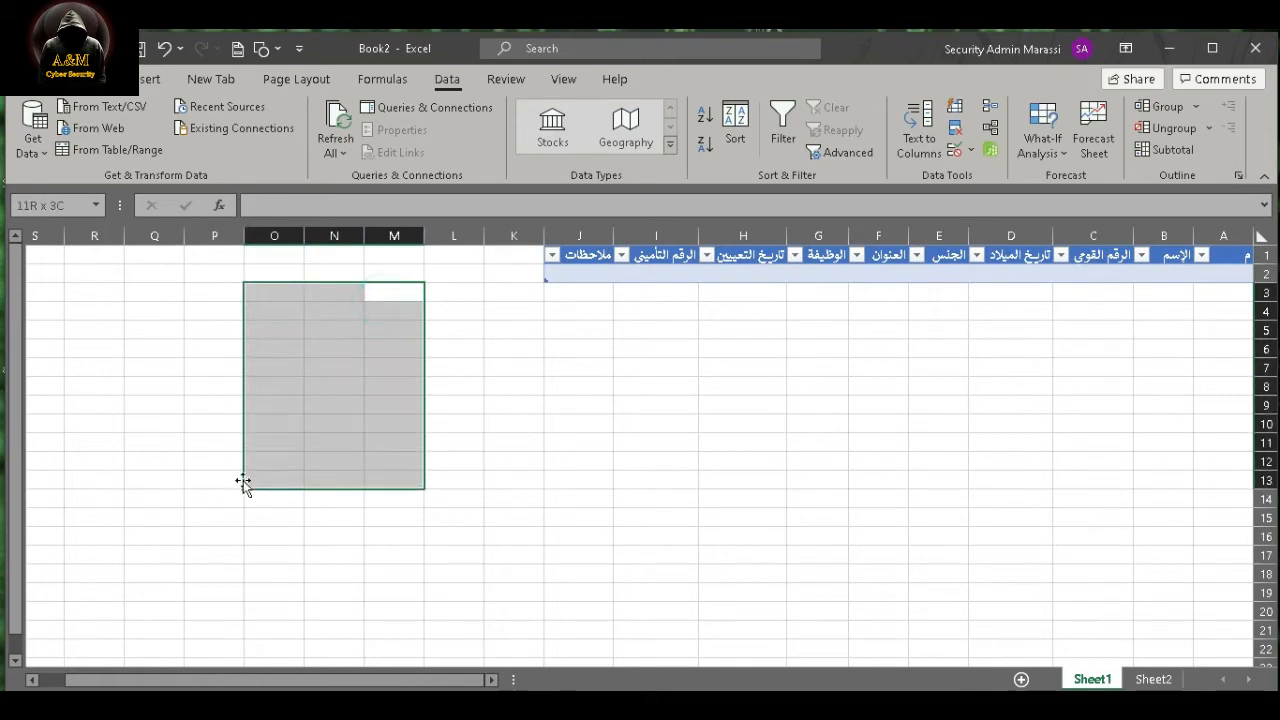
click(226, 386)
click(470, 332)
click(241, 346)
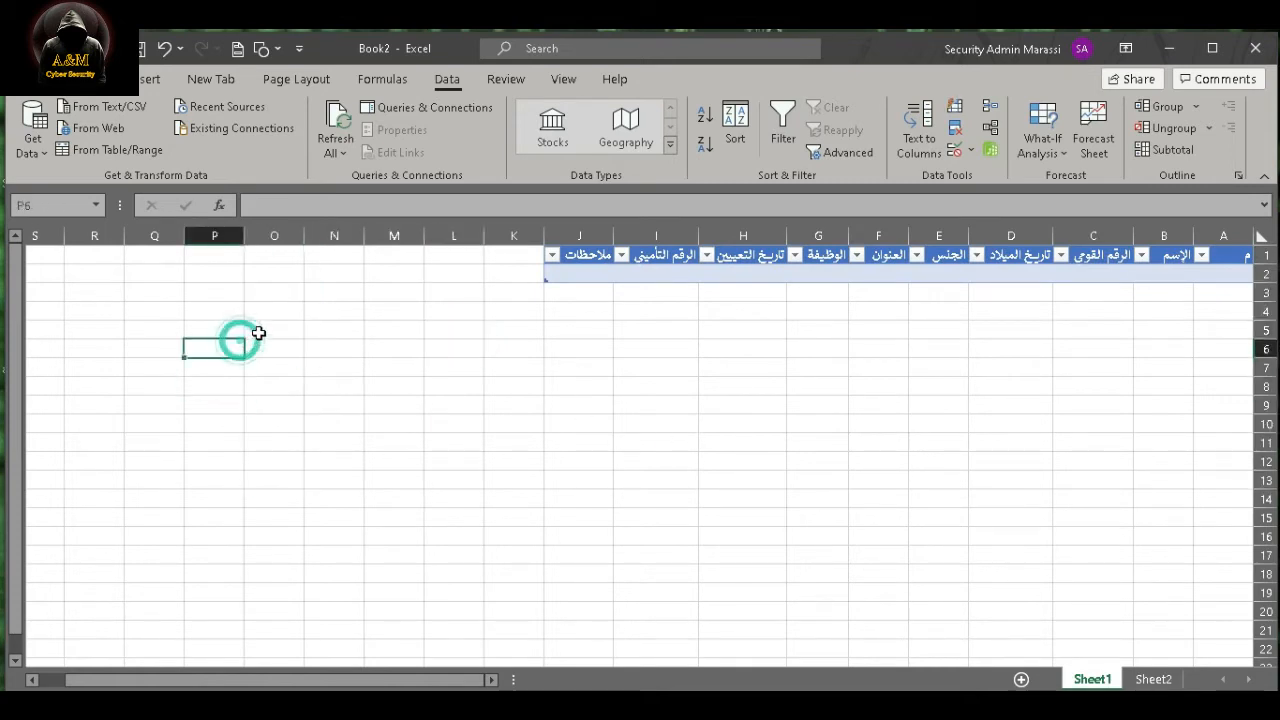
click(263, 325)
text(ذكر)
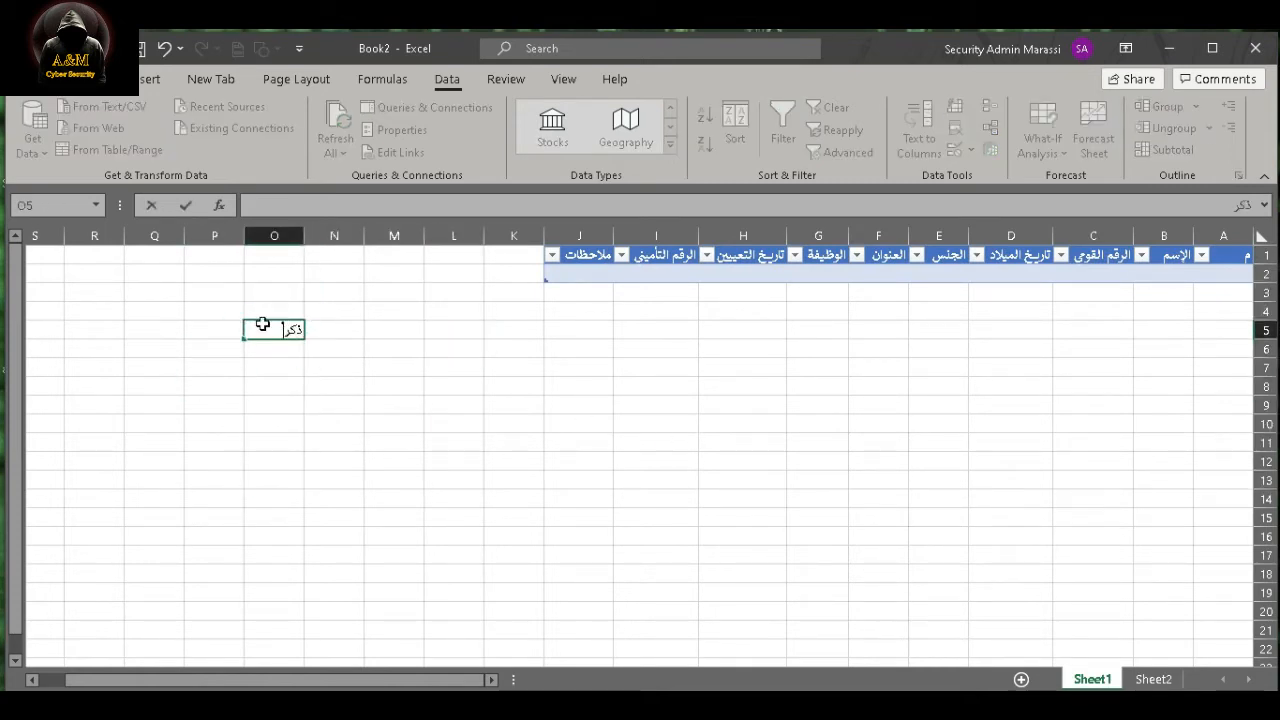
key(Return)
text(أ)
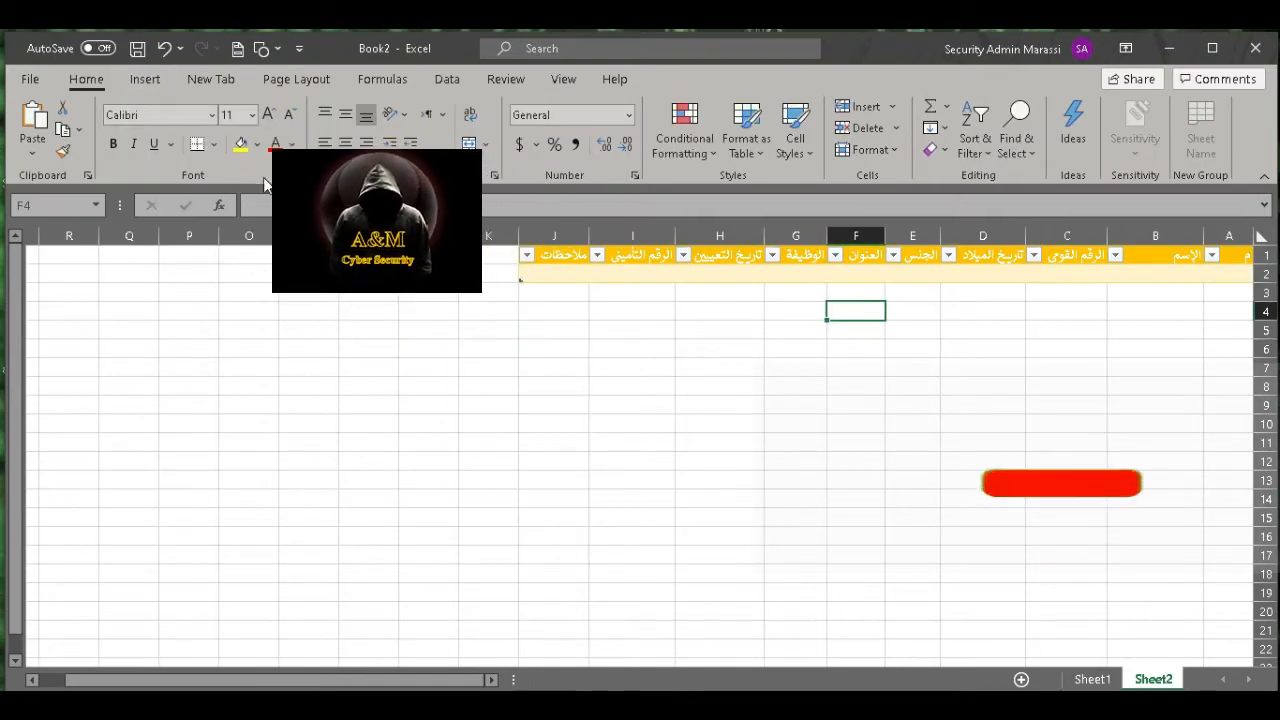
- Open the ribbon customization settings and switch the list of available commands to All Commands
right_click(267, 175)
click(343, 214)
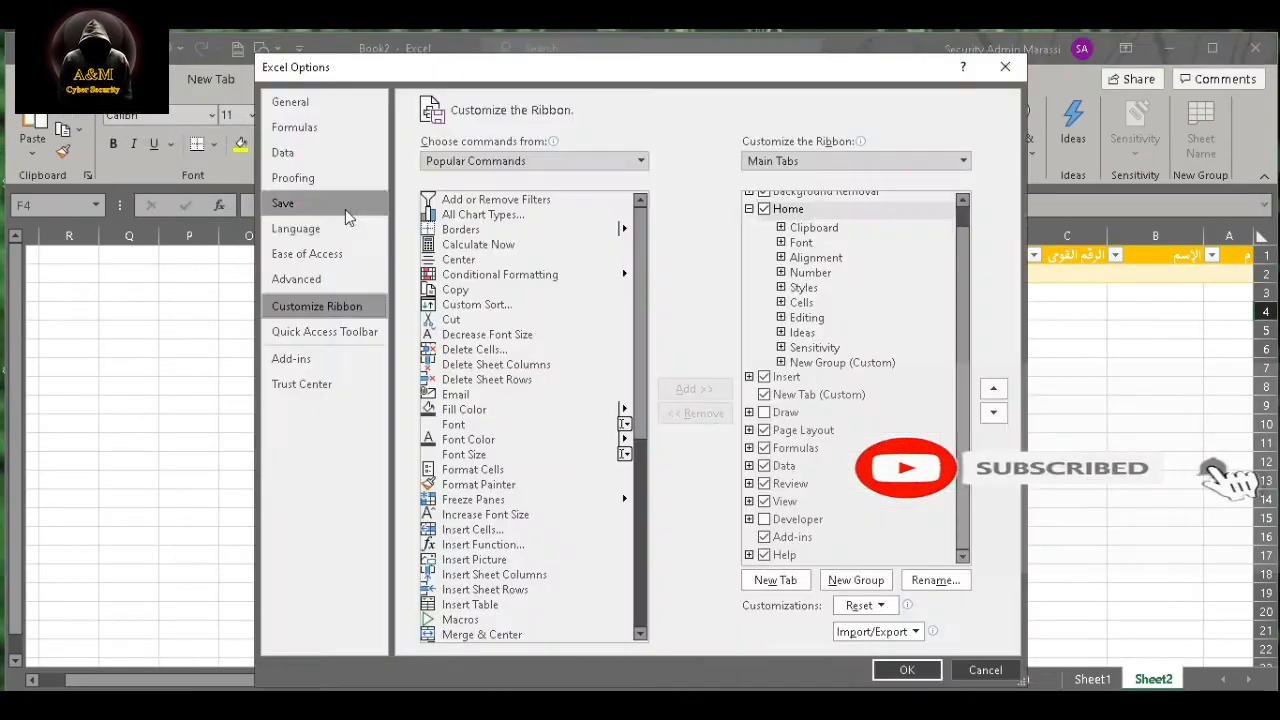
click(463, 472)
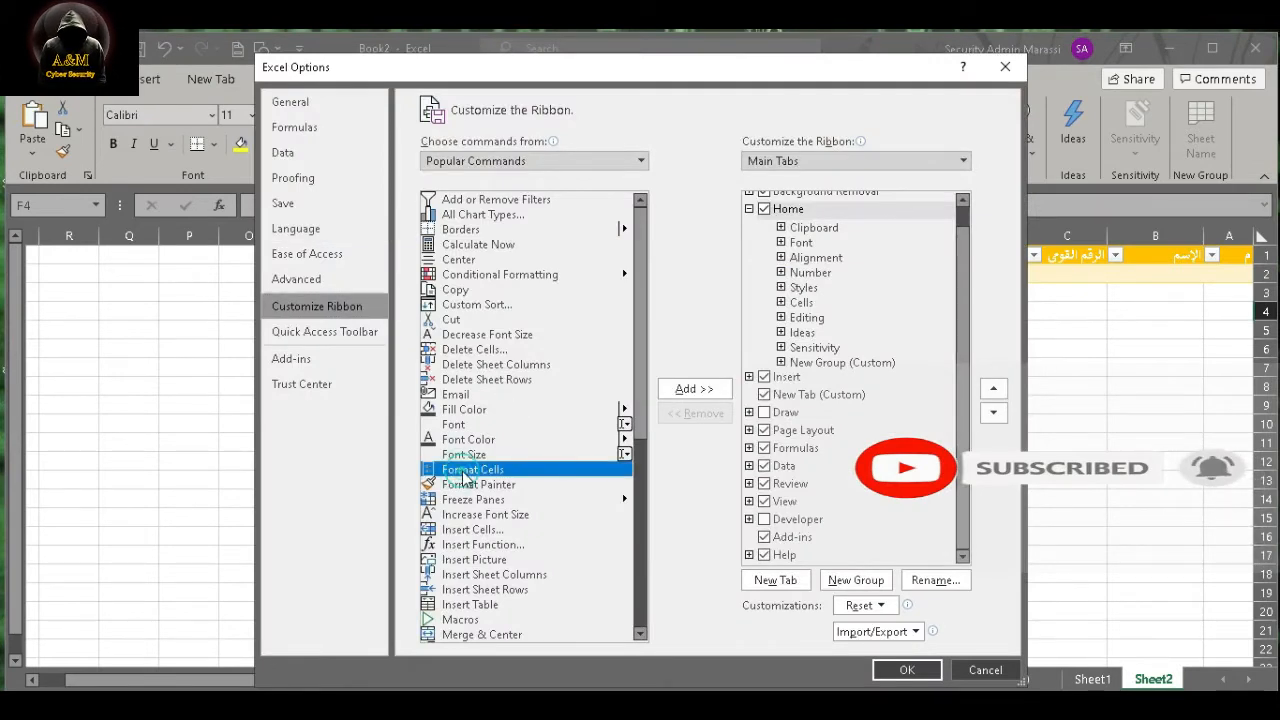
key(f)
key(f)
key(f)
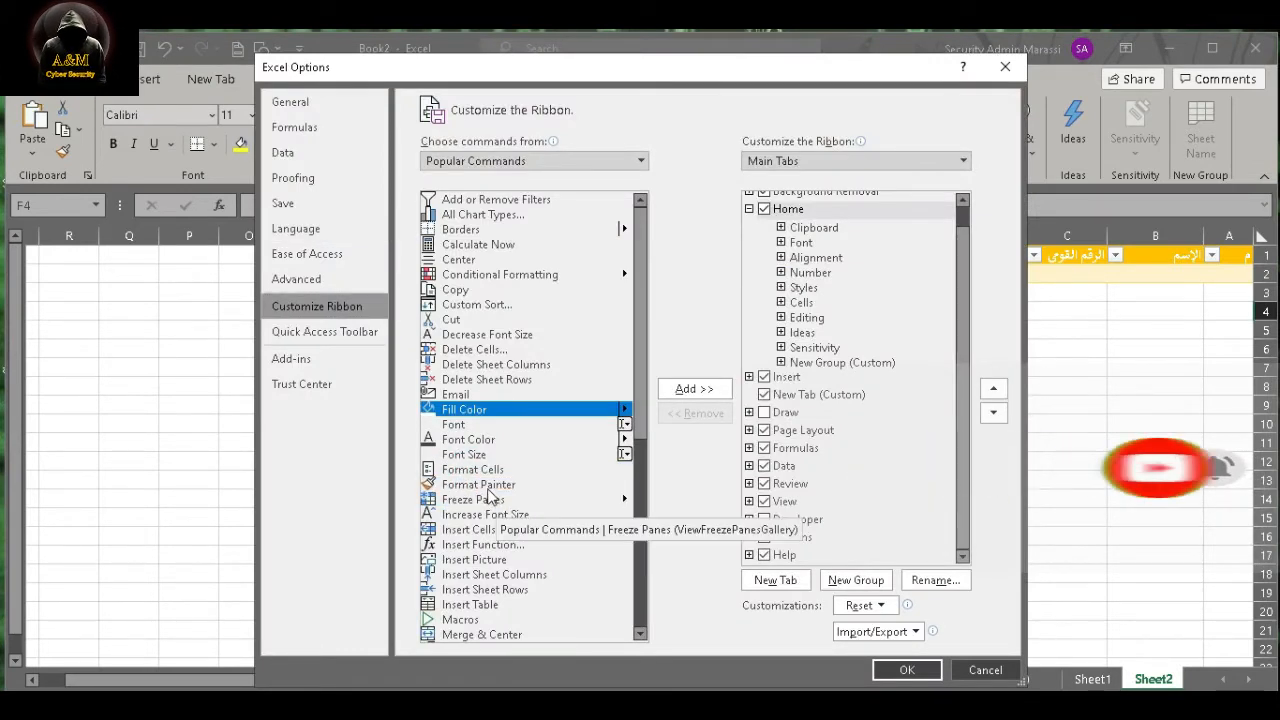
click(464, 454)
click(505, 161)
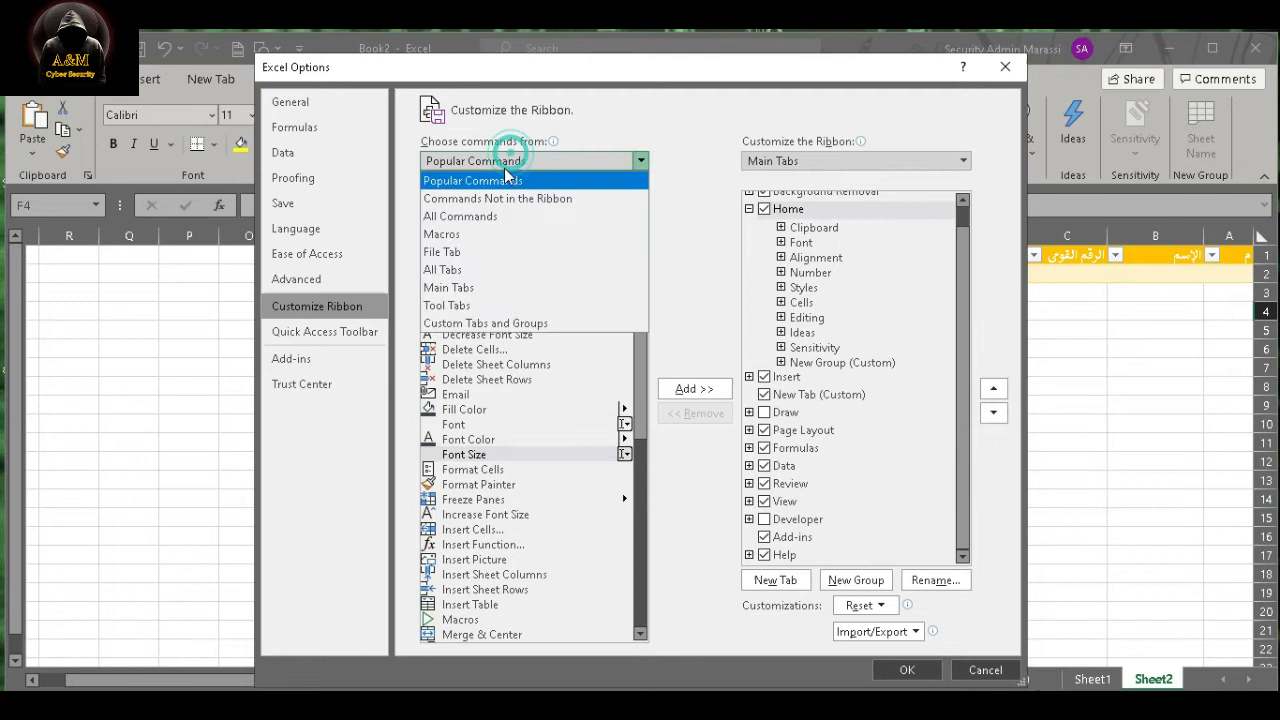
click(458, 217)
- Find and select the Form... command among all available commands
click(478, 350)
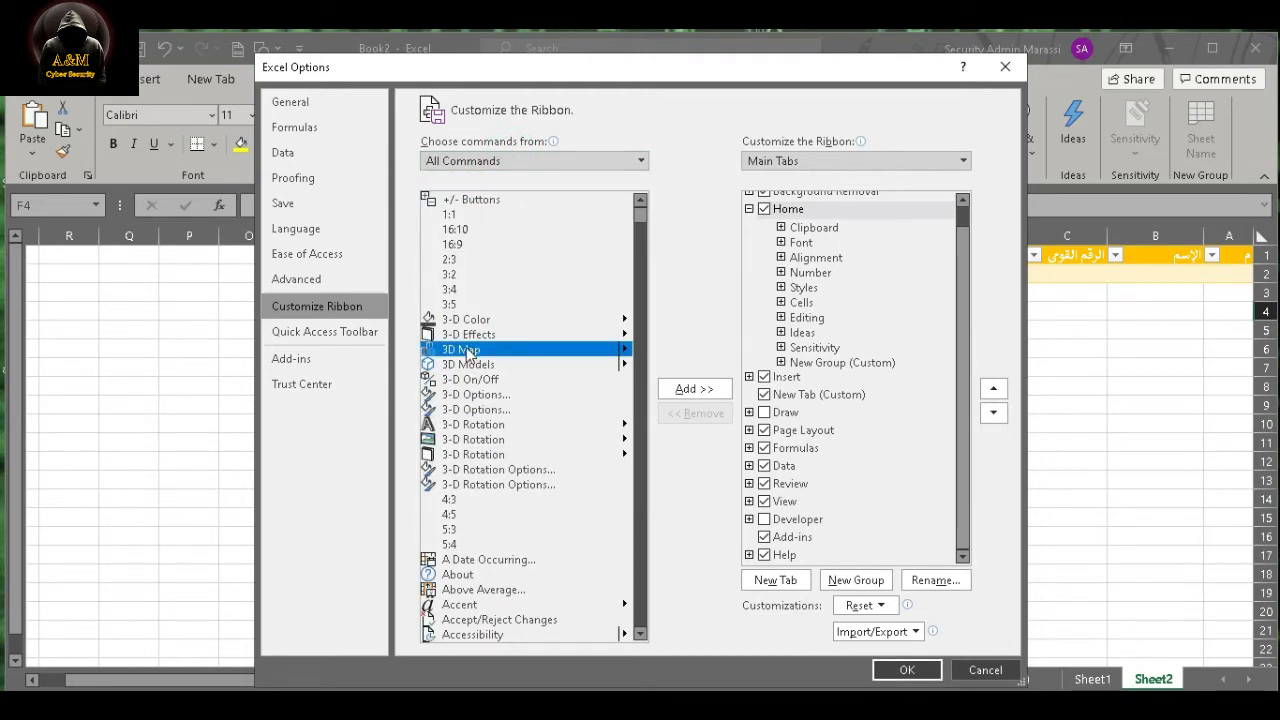
key(f)
key(Down)
key(Down)
key(Down)
key(Down)
key(Down)
key(Down)
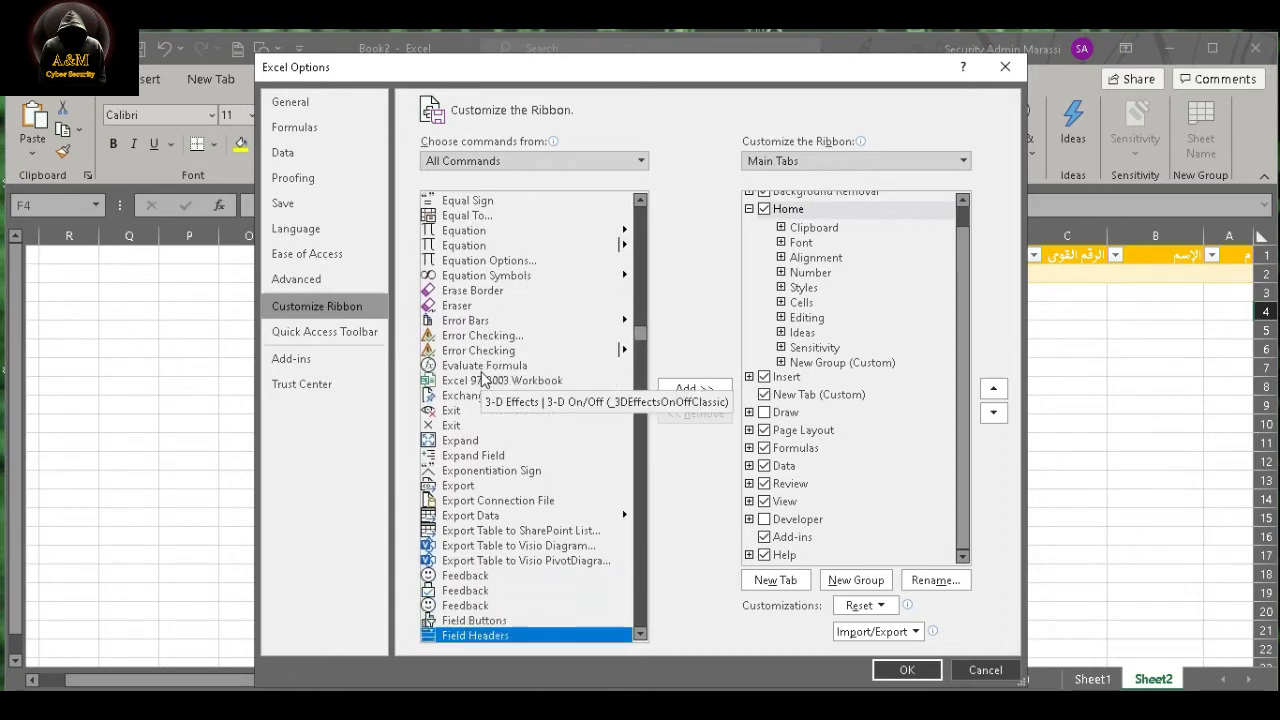
key(Down)
key(Down)
key(Down)
key(Down)
key(Down)
key(Down)
key(Down)
key(Down)
key(Down)
key(Down)
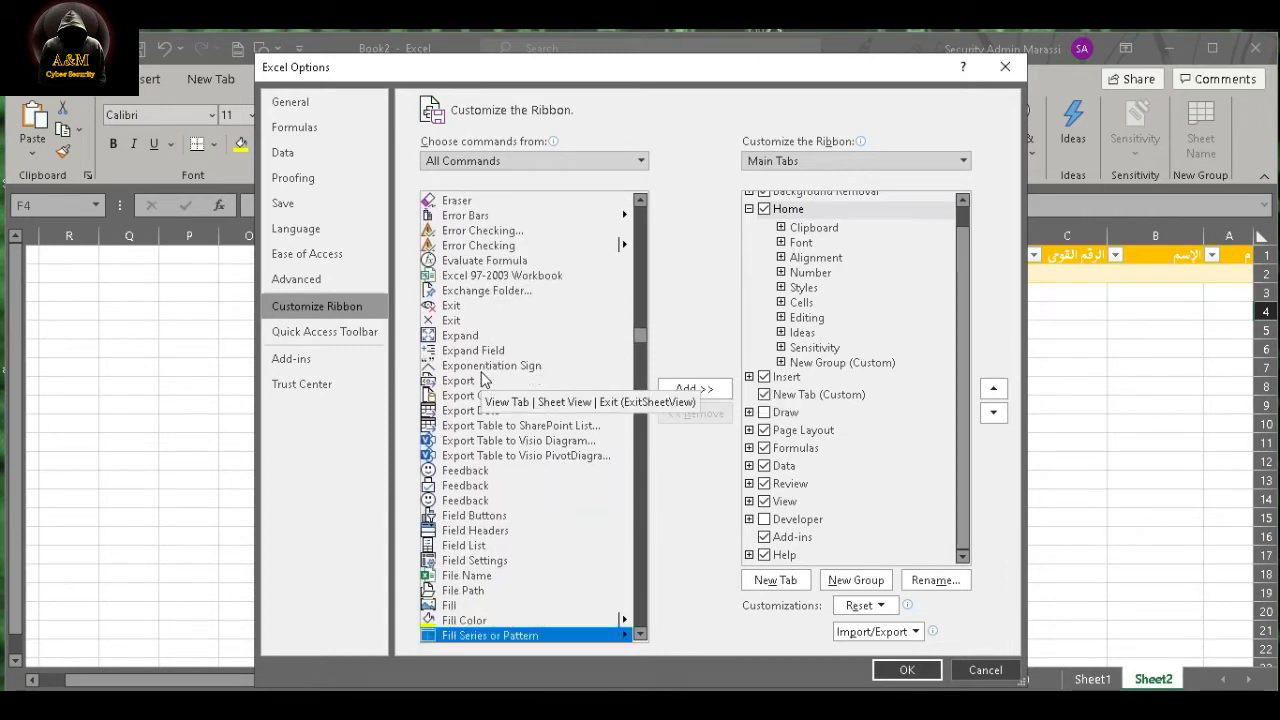
key(Down)
key(Down)
key(Down)
key(Down)
key(Down)
key(Down)
key(Down)
key(Down)
key(Down)
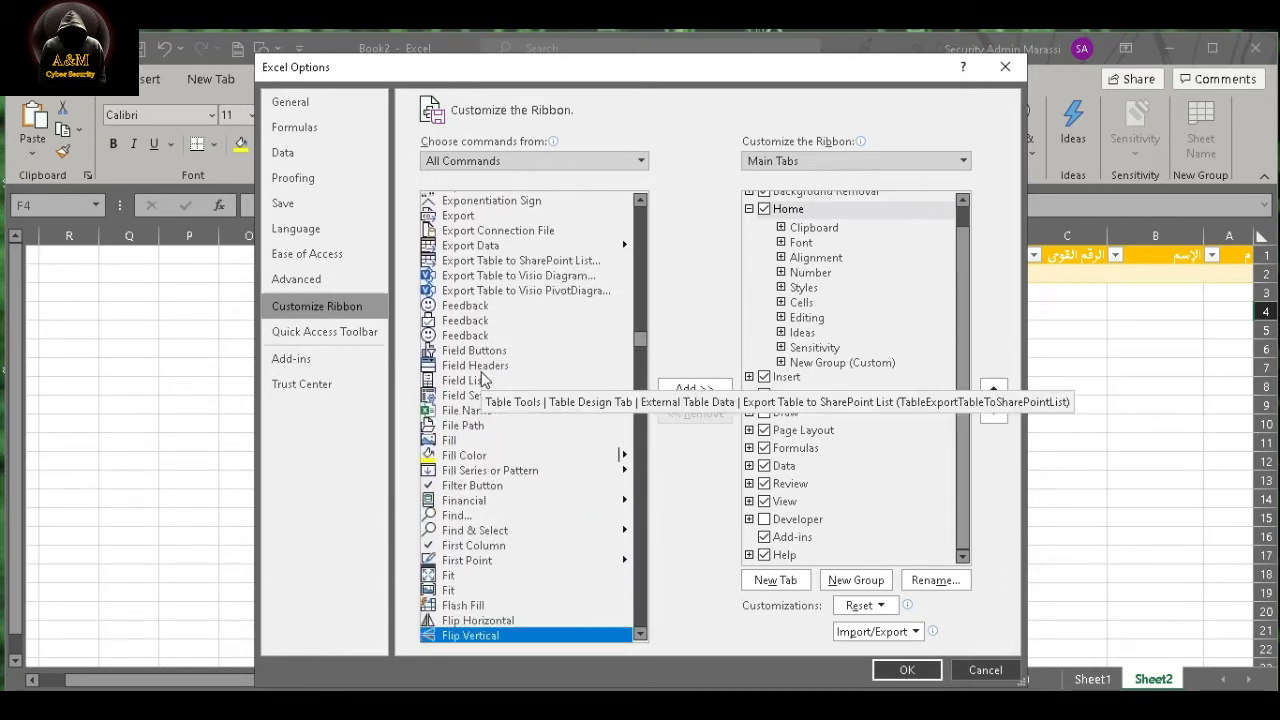
key(Down)
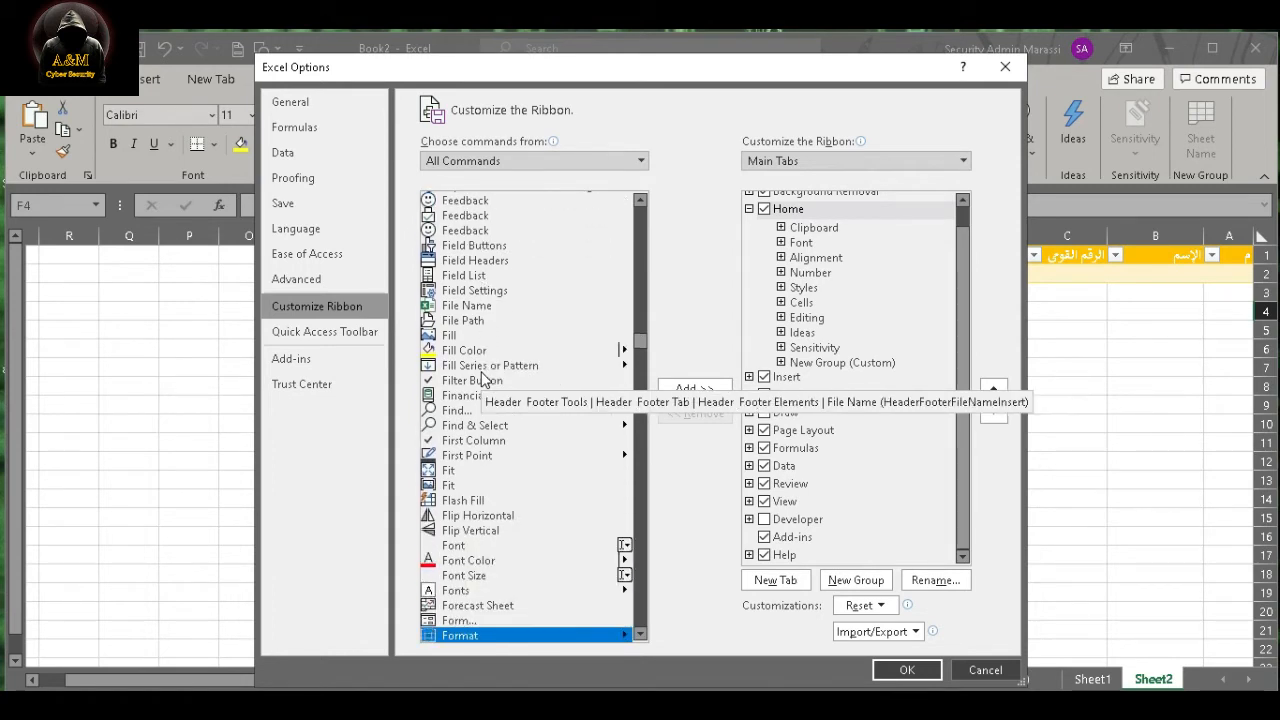
click(480, 620)
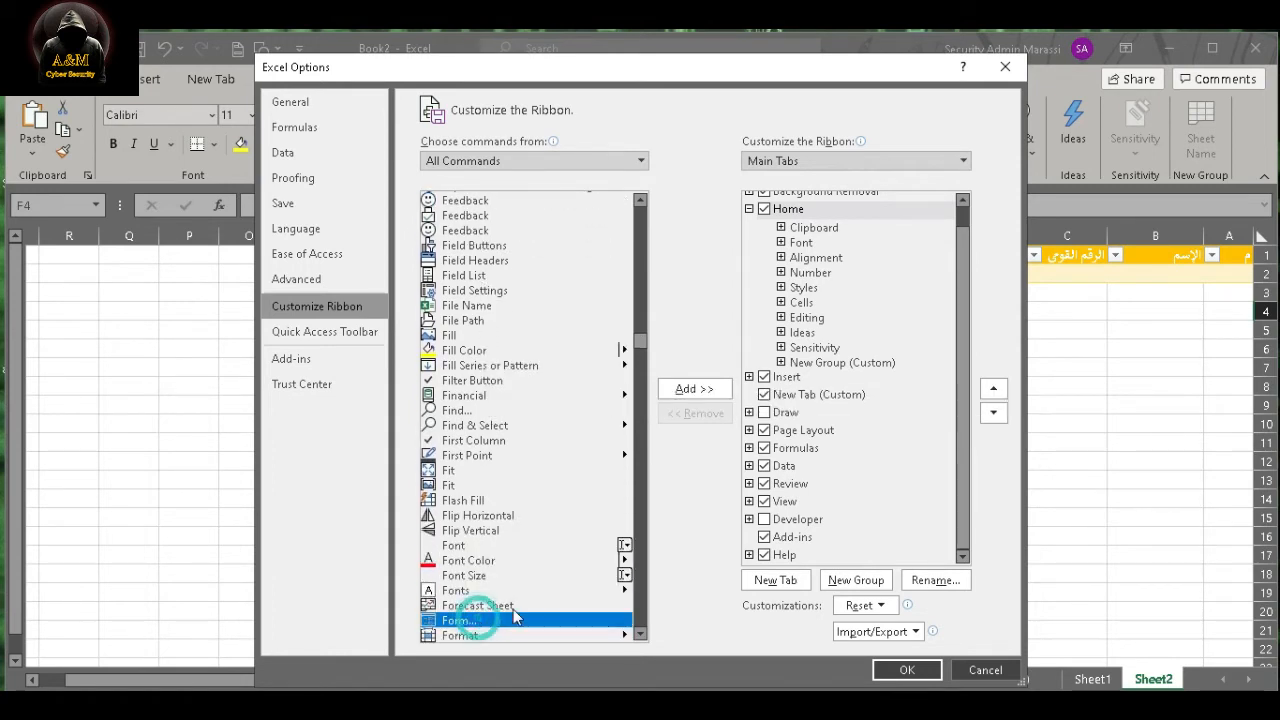
- Create a new custom group under Home, add the Form command to it, and apply the ribbon customization
click(689, 397)
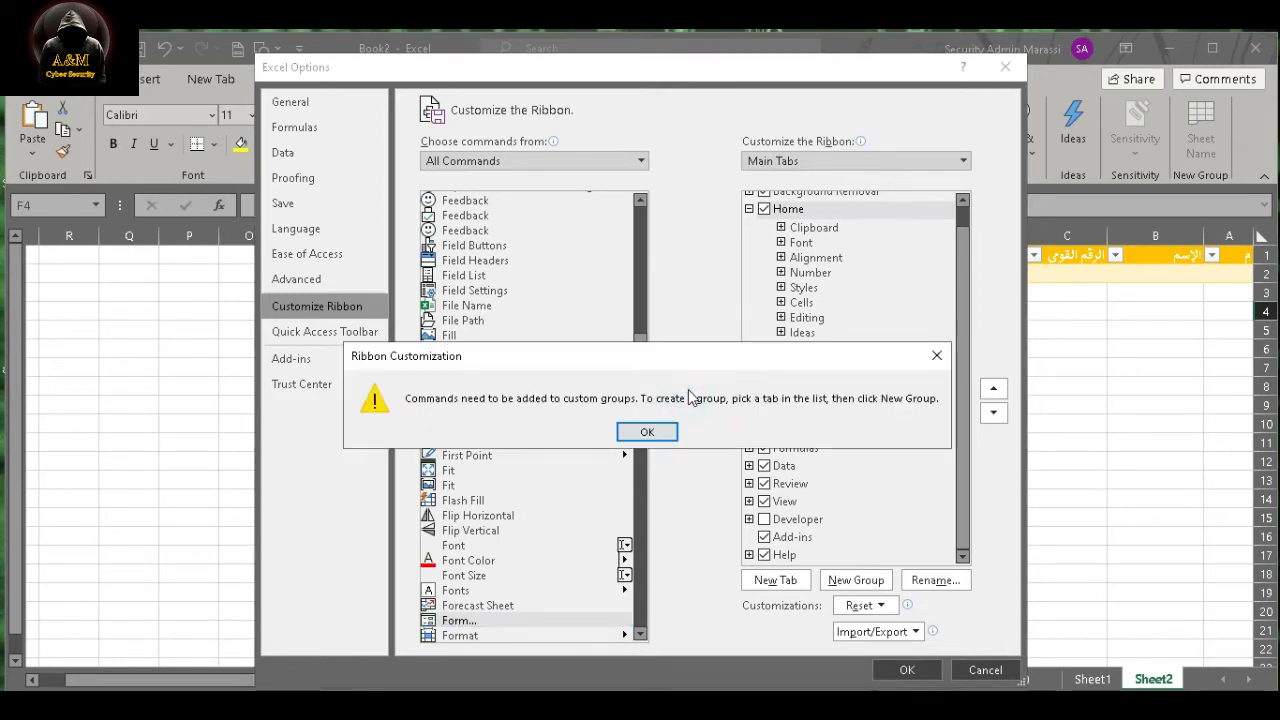
click(646, 432)
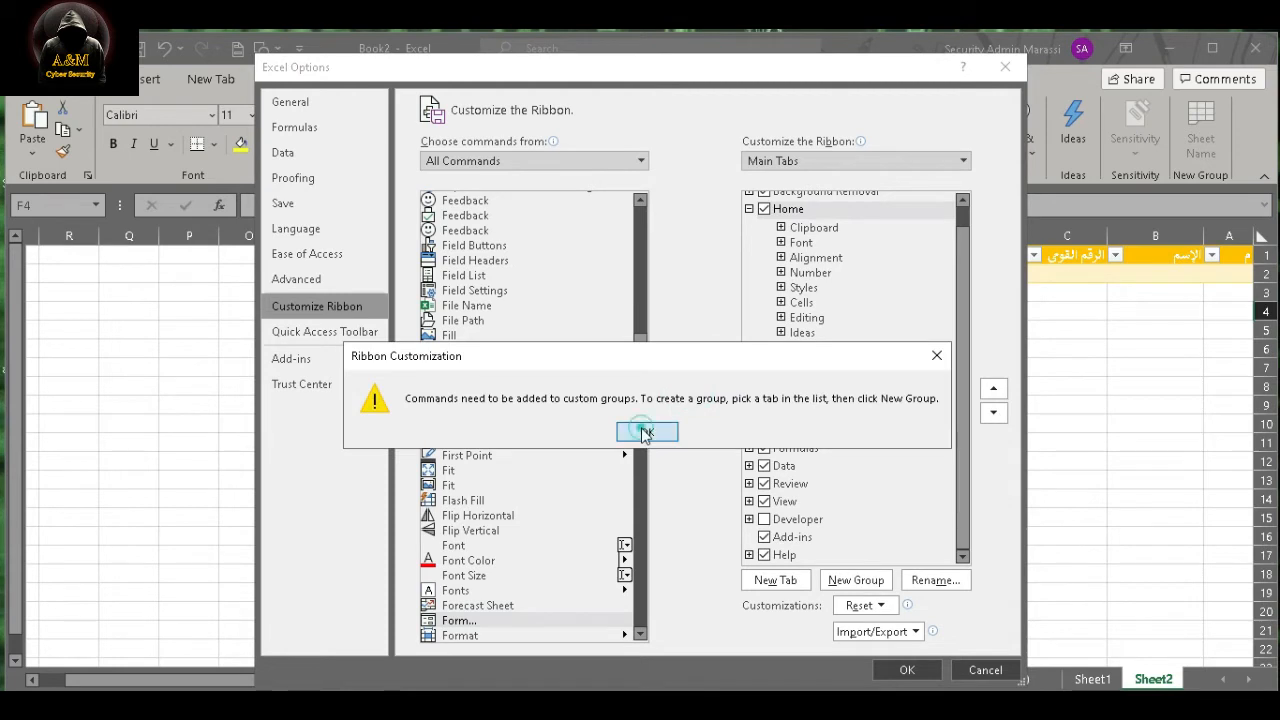
click(856, 580)
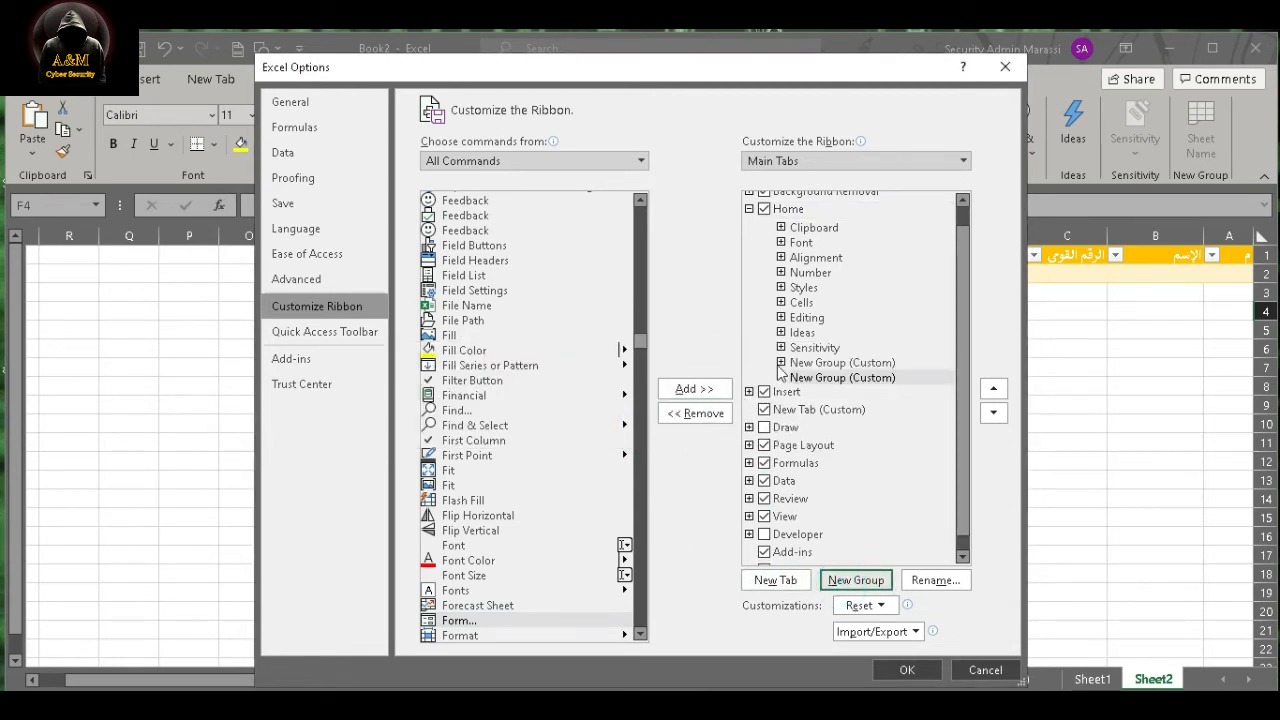
click(500, 621)
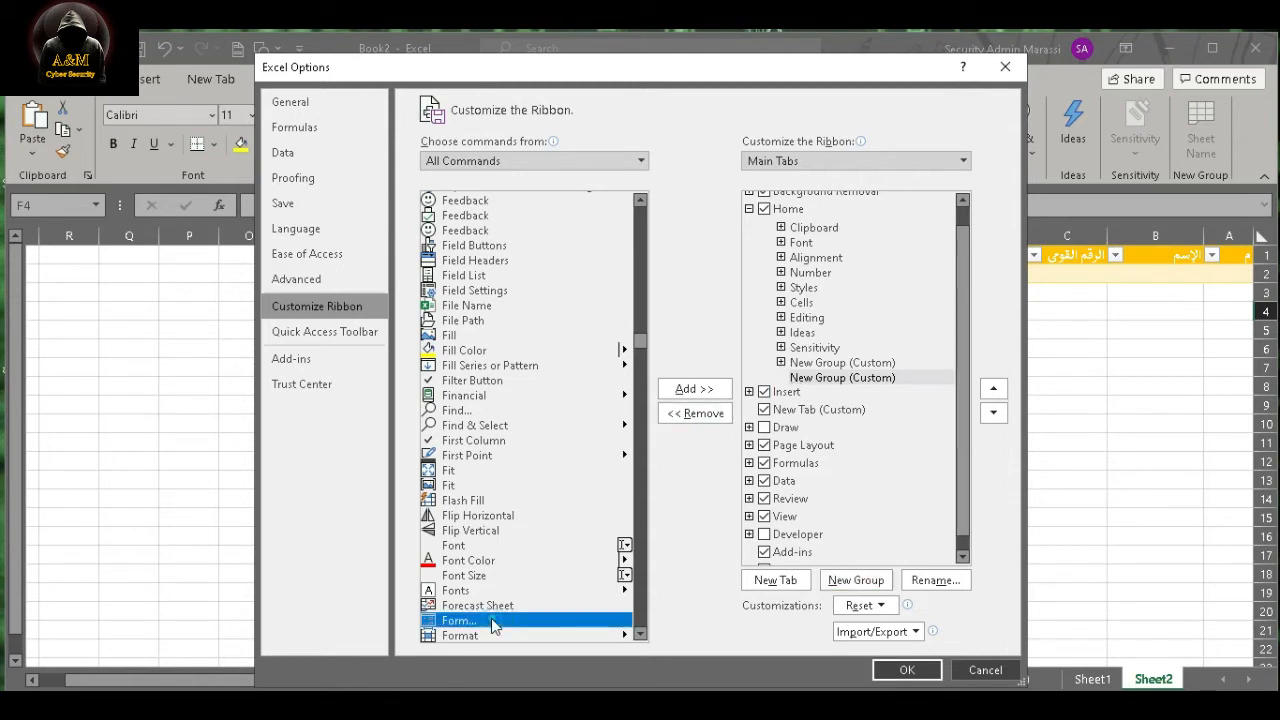
click(694, 389)
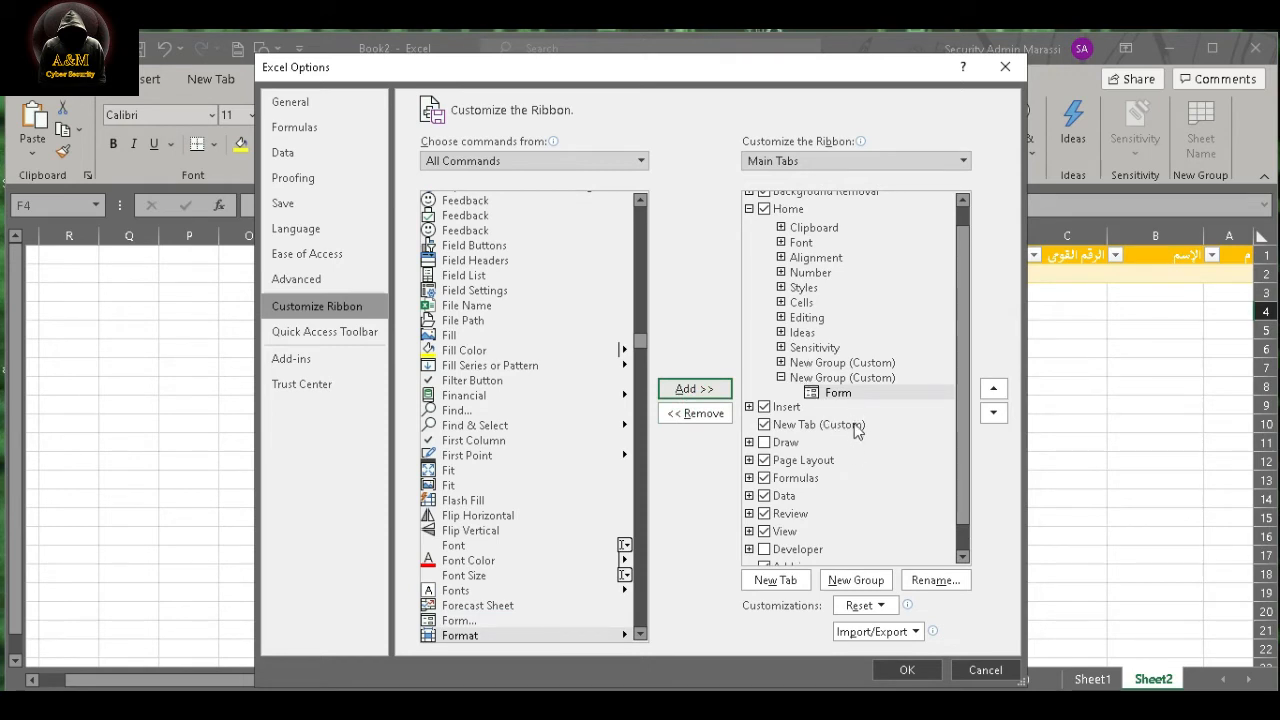
click(907, 670)
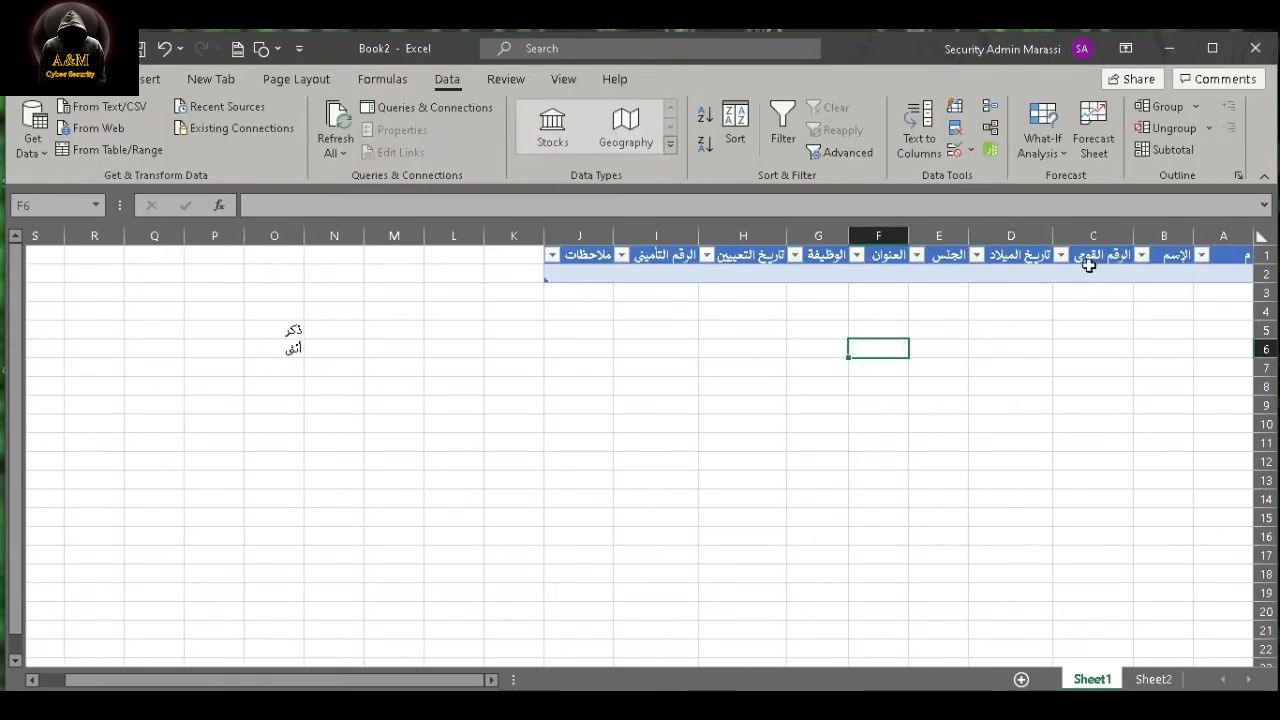
click(932, 273)
click(973, 292)
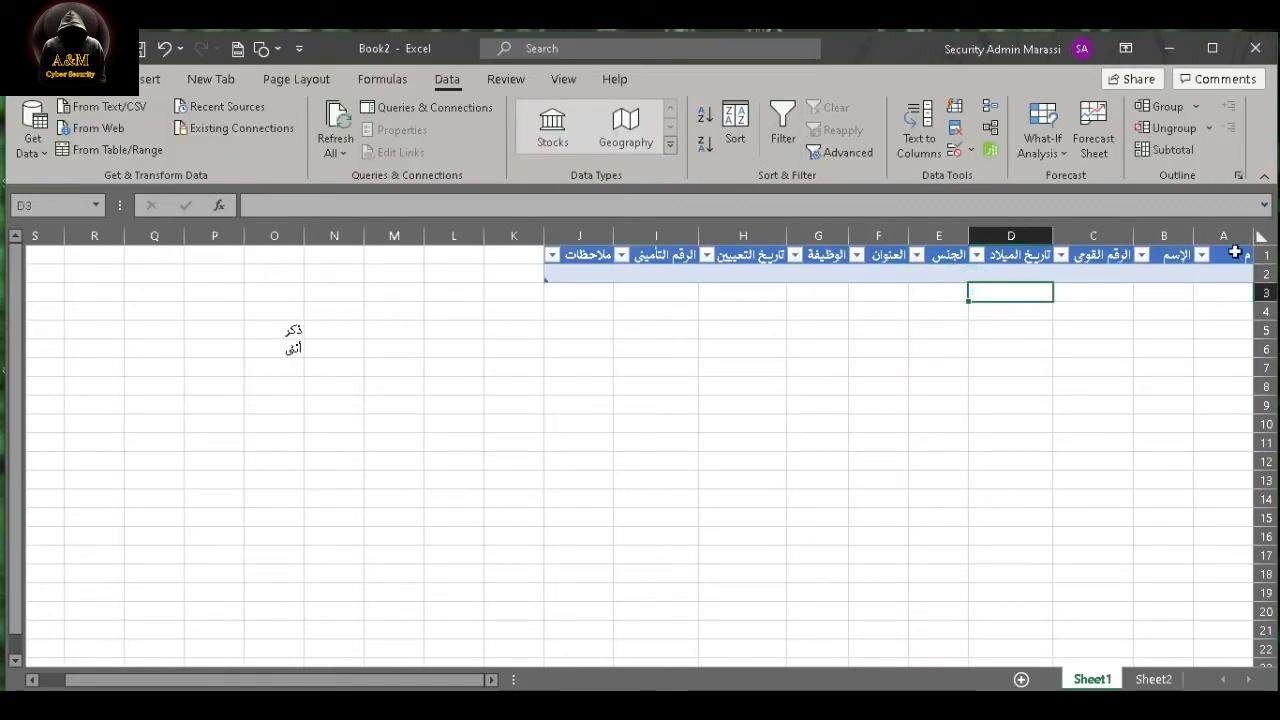
- Select the header row A1:J1 and open the data entry Form for the table
drag(1235, 253, 594, 254)
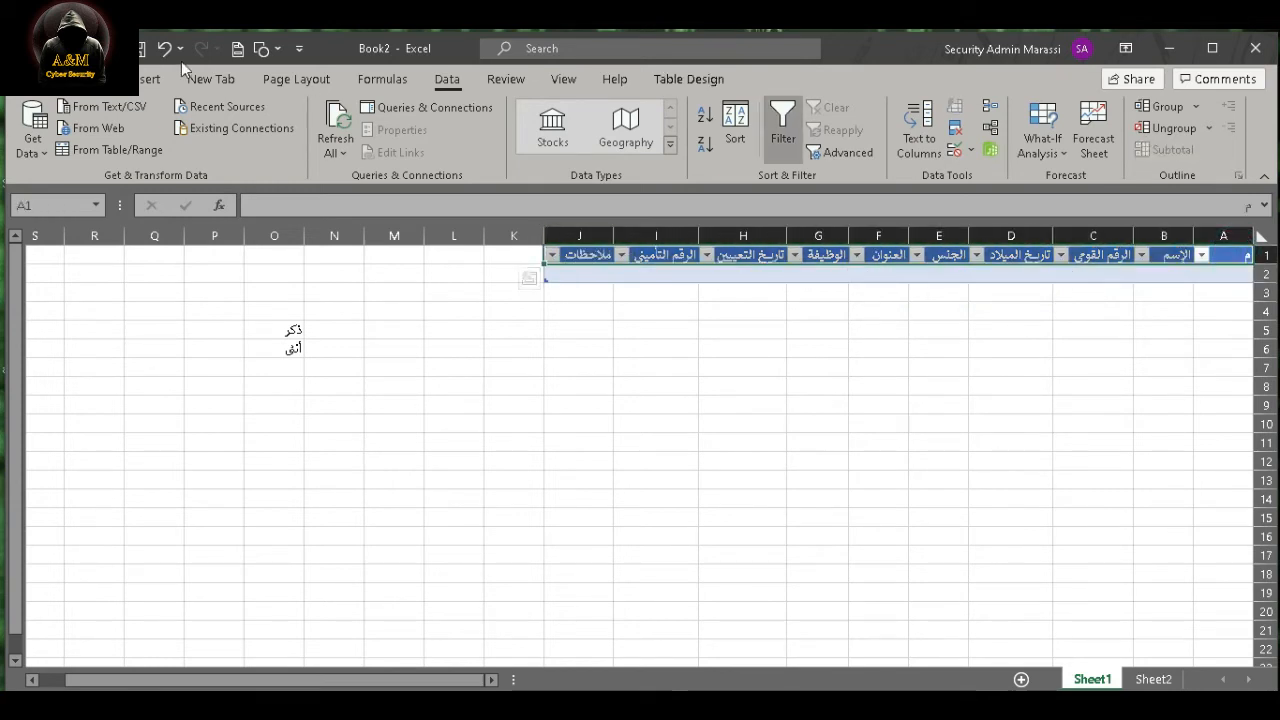
click(88, 80)
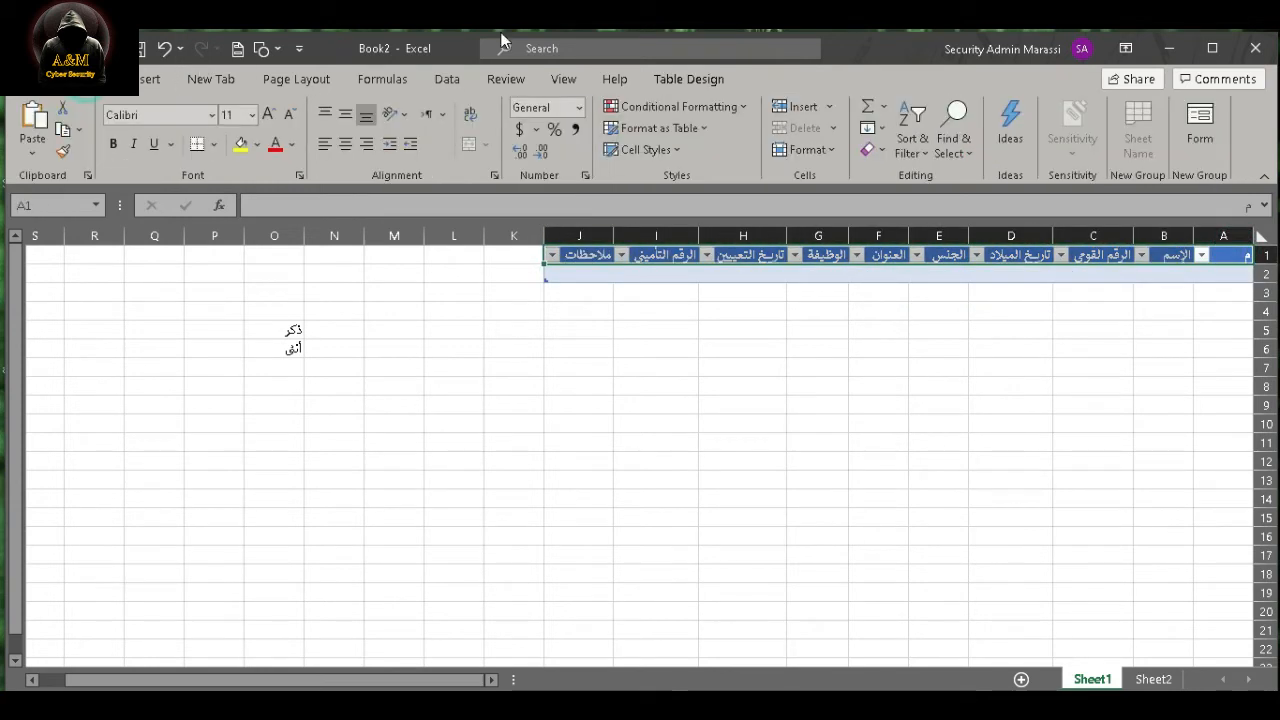
click(1205, 112)
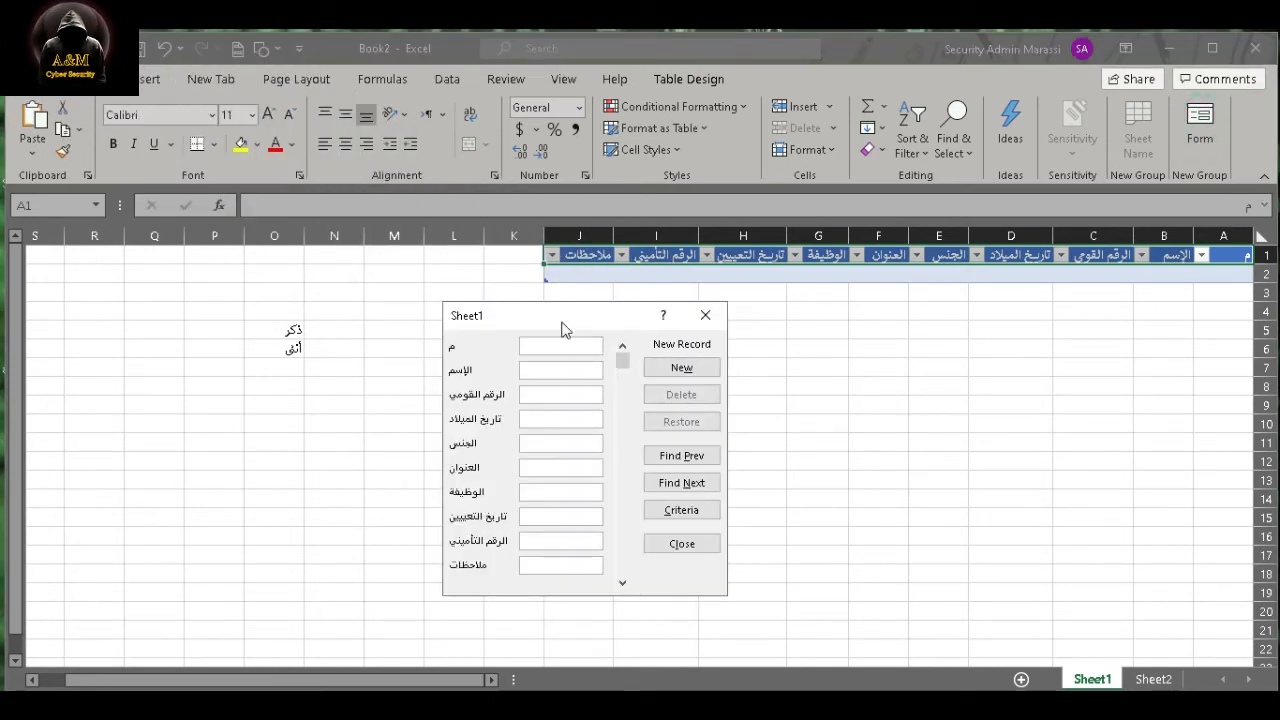
- Start the first record with serial number 1, the employee's name, national ID, date of birth and gender ذكر
text(1)
key(Tab)
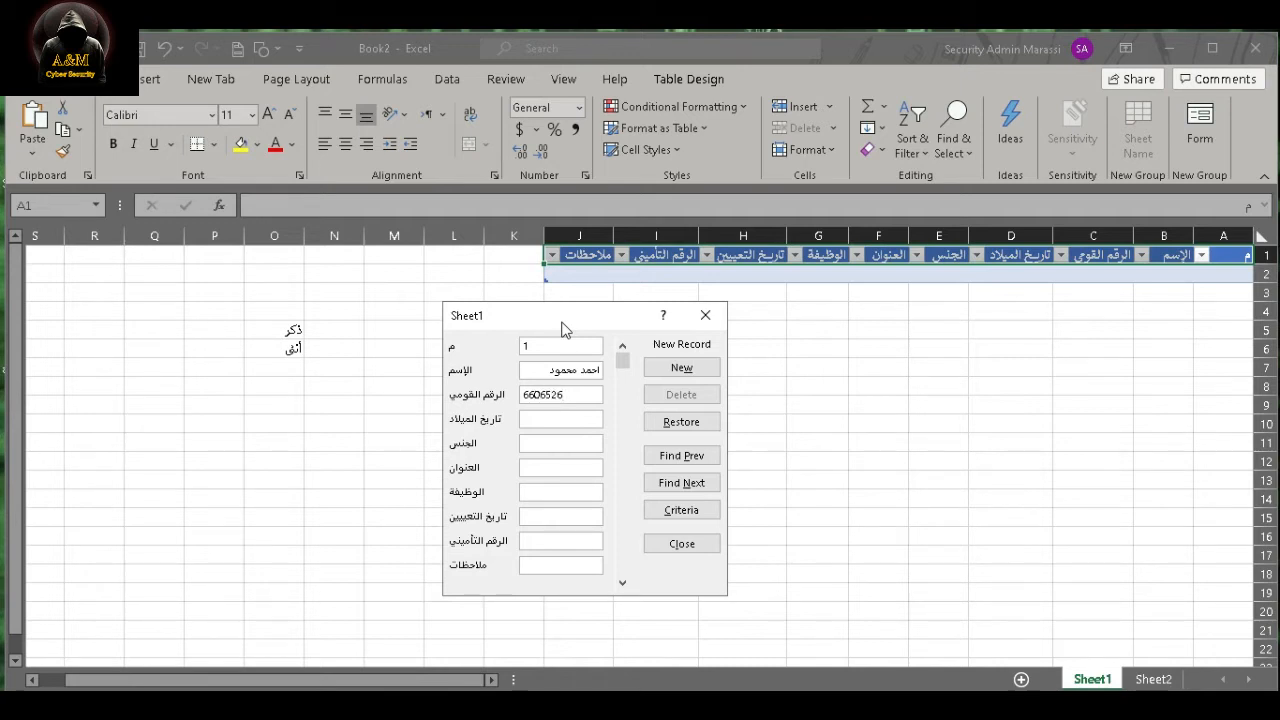
text(4/10/ذكر)
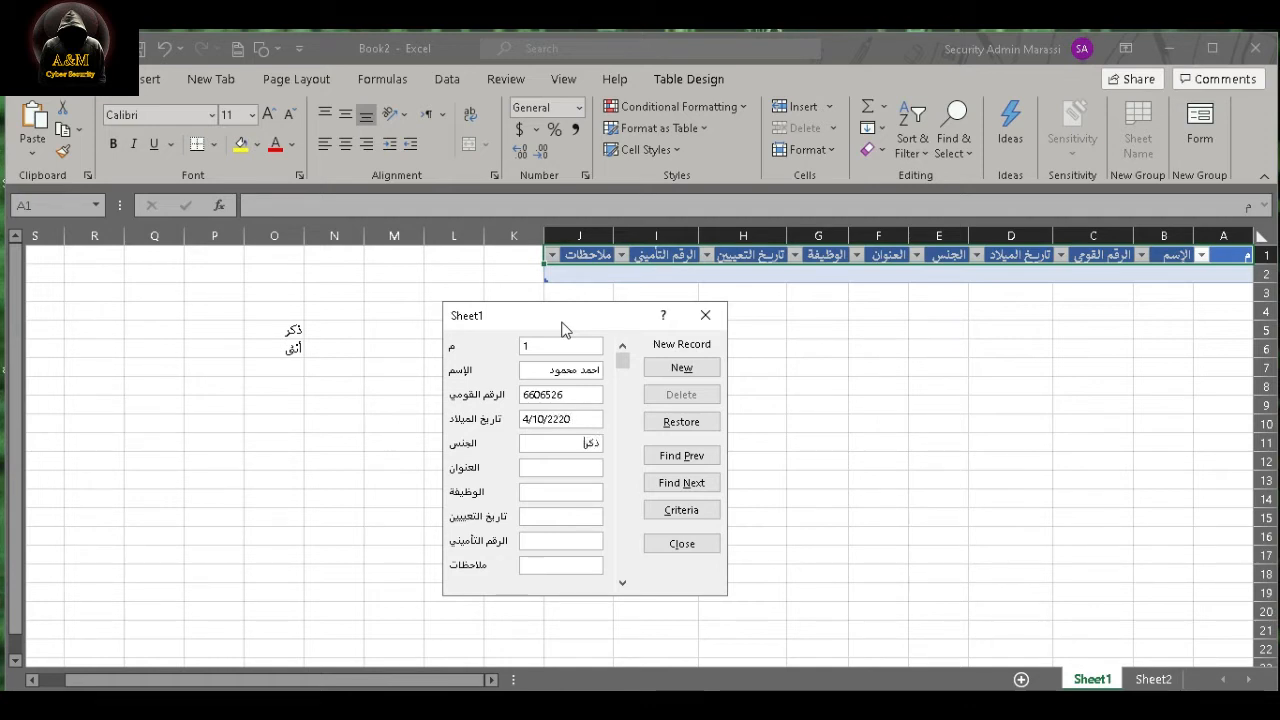
key(Tab)
- Fill in the first record's address اسكندرية, job title مدير مبيعات and hiring date 4/1/2018
text(اسكندرية)
key(Tab)
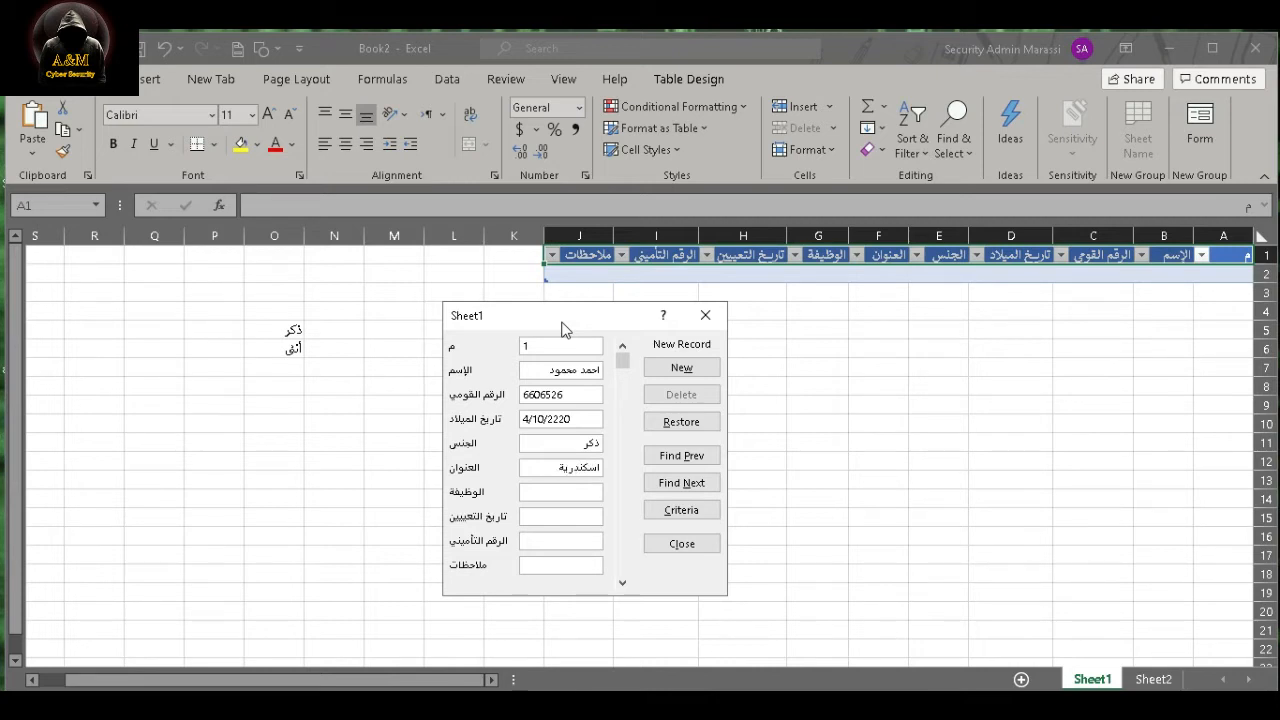
text(مدير)
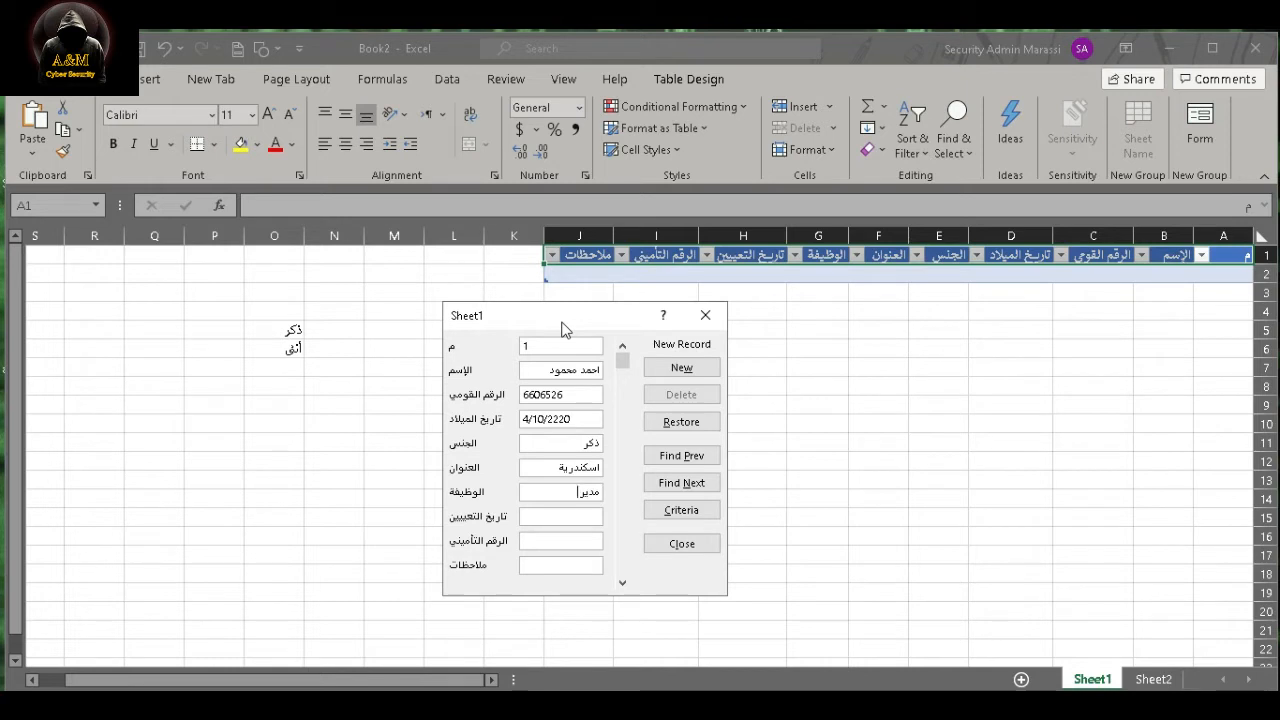
text( مبيعات)
key(Tab)
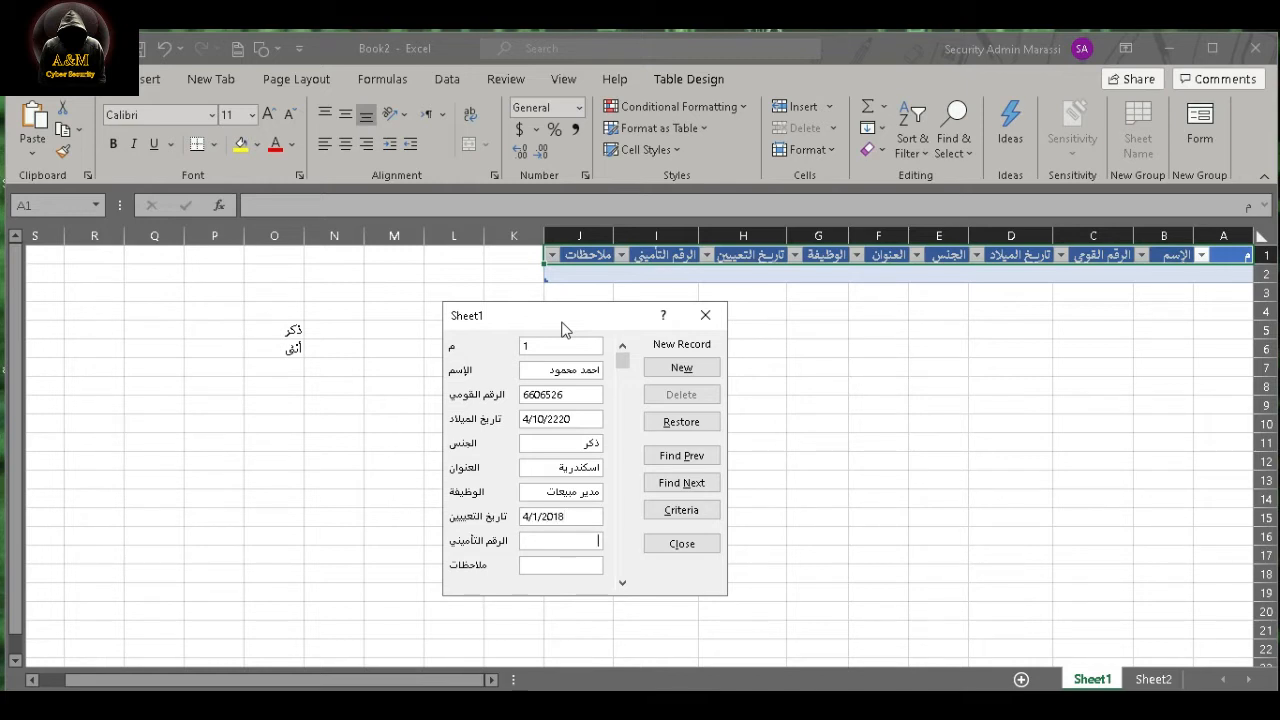
- Enter the first employee's insurance number and the note خبير, and add the record to the table
text(2164)
text(خبرة)
key(BackSpace)
key(BackSpace)
key(BackSpace)
key(BackSpace)
key(BackSpace)
key(BackSpace)
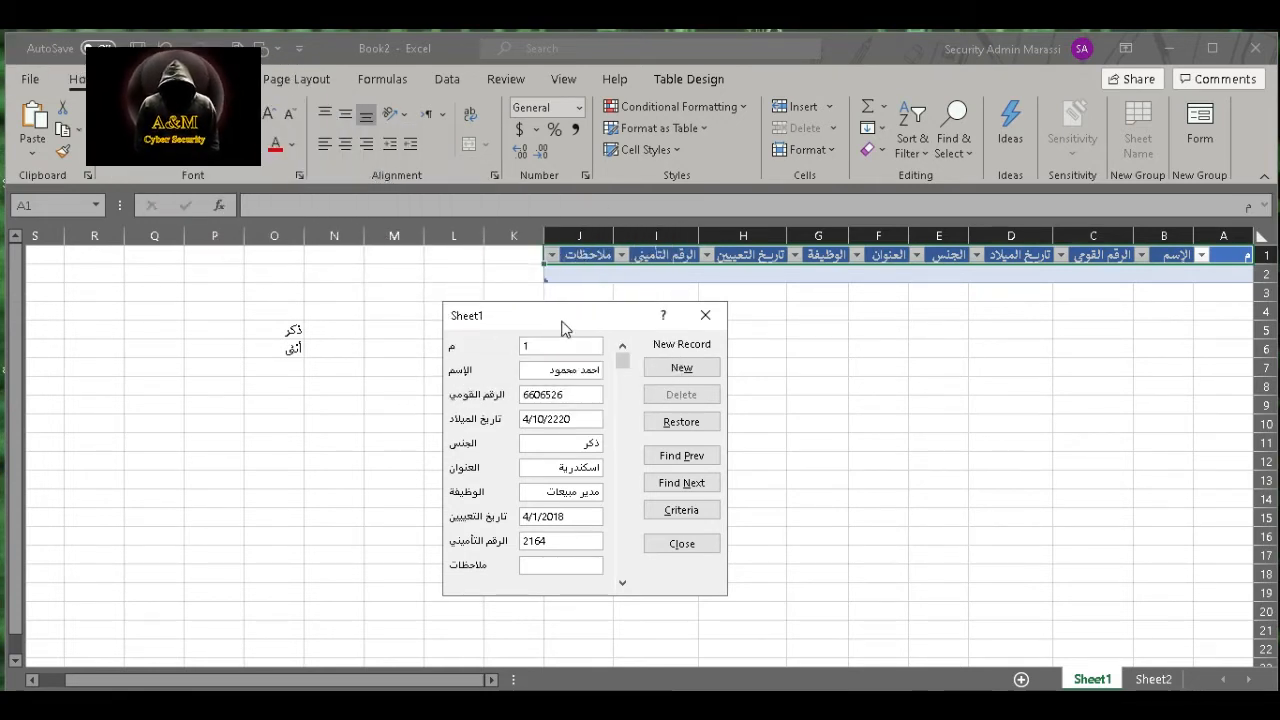
text(خبير)
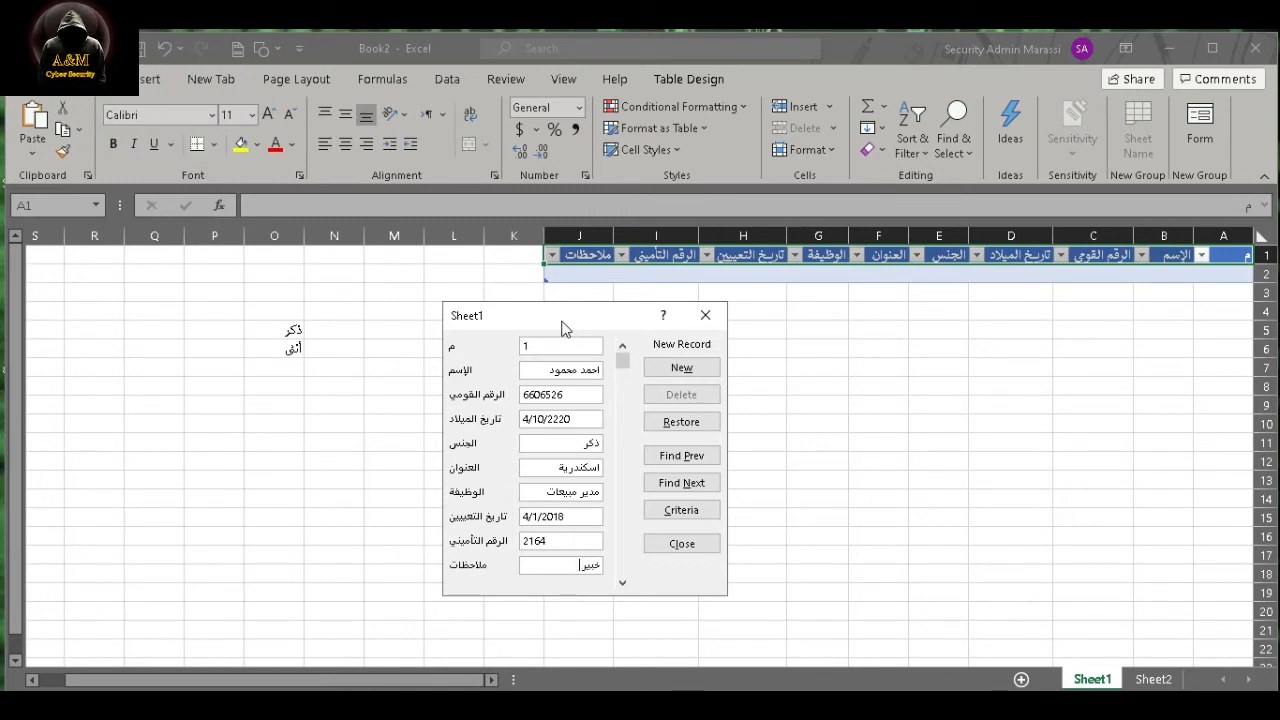
click(681, 368)
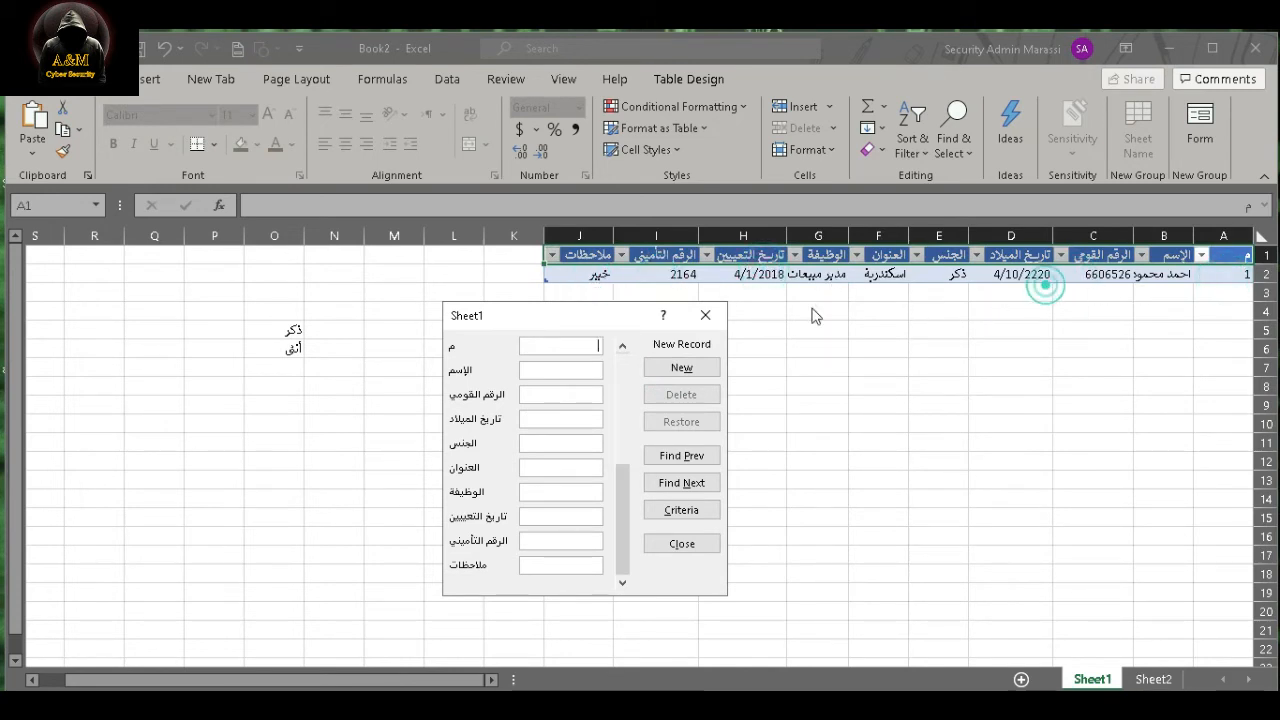
- Start the second record with serial number 2, the employee's name, national ID and date of birth
text(2)
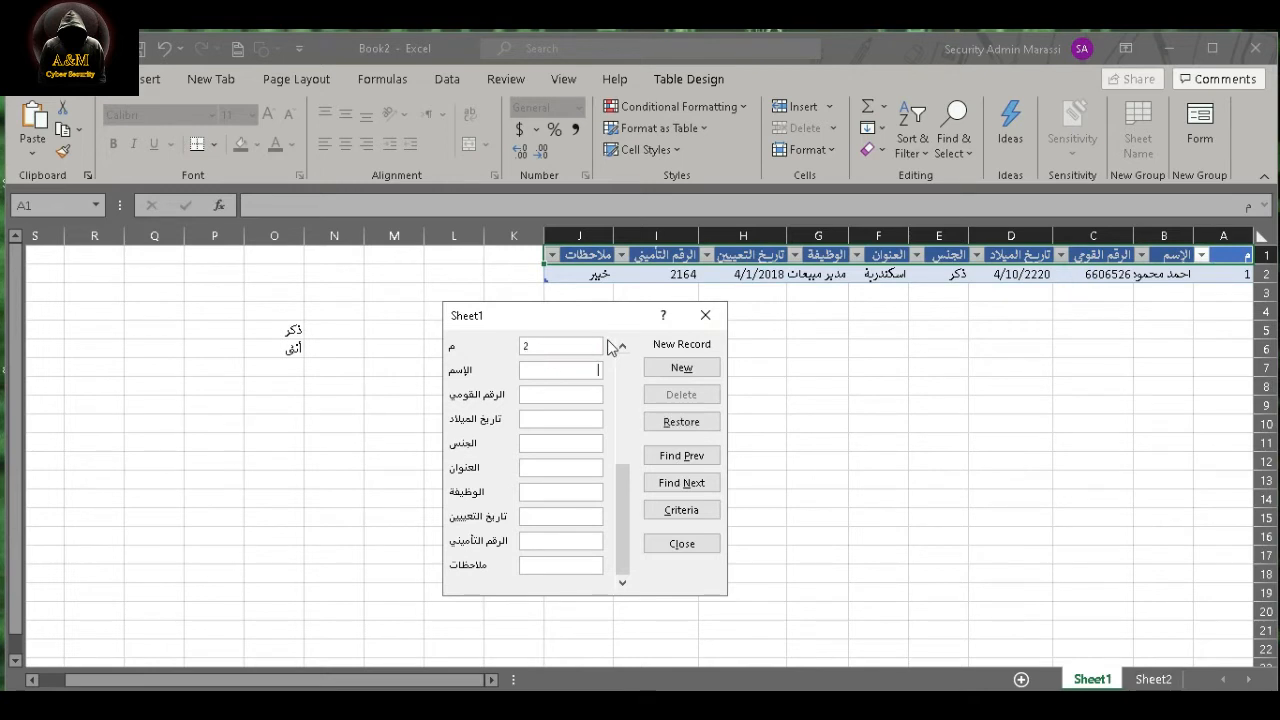
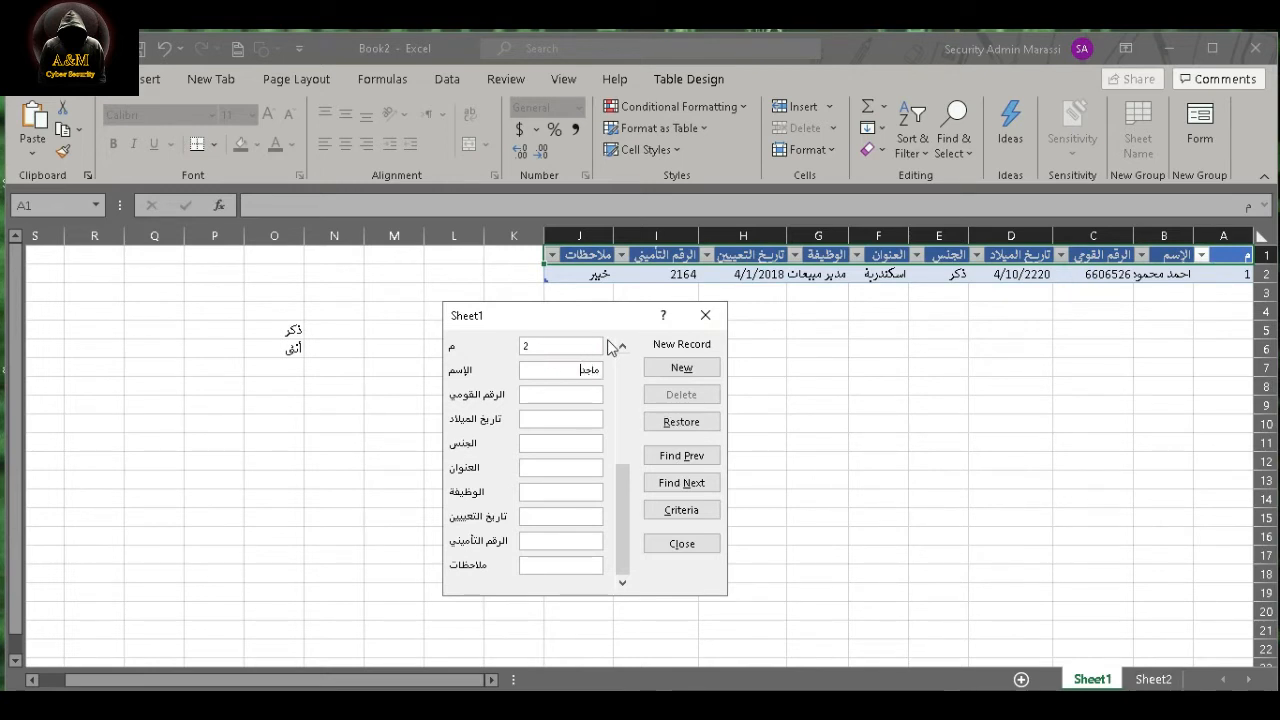
click(566, 375)
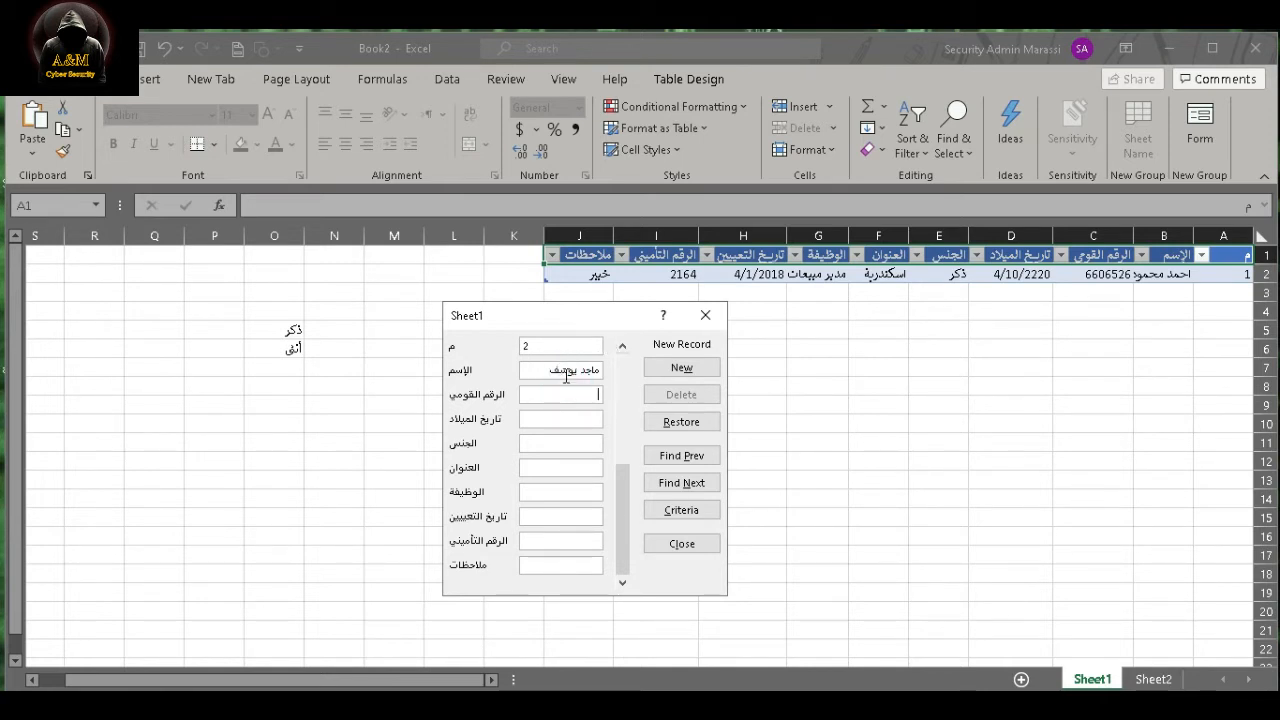
text(5662898)
text(1/12/1)
text(987)
key(Tab)
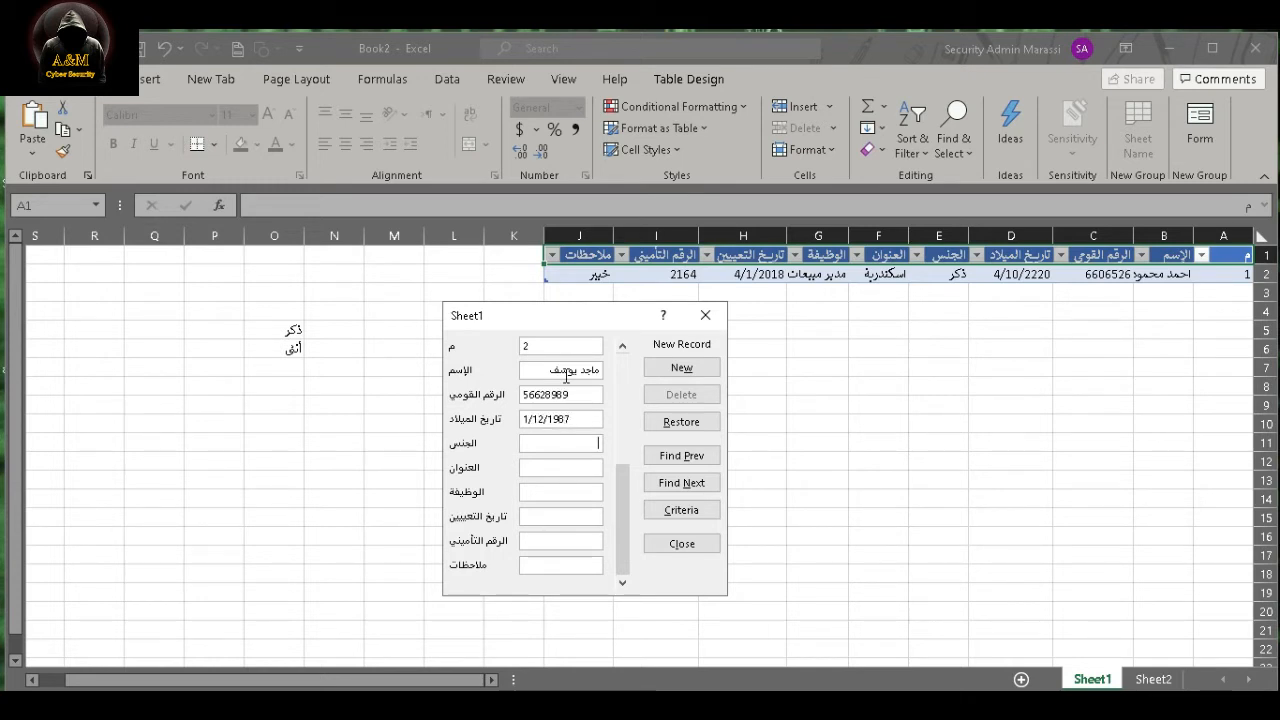
- Set the second record's gender to ذكر and its address to اسكندرية
text(ذكر)
key(Tab)
text(اسكندرية)
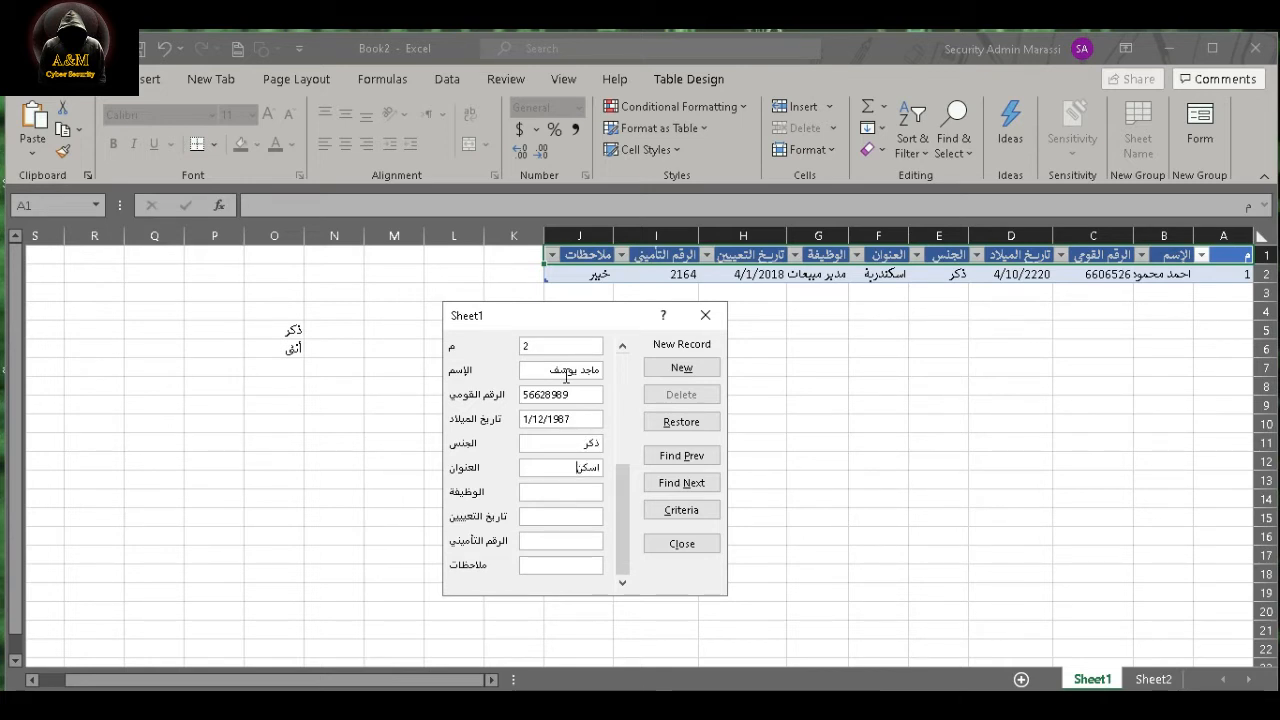
key(Tab)
- Enter مدير اقليمي as the second employee's job title
text(مالك ال)
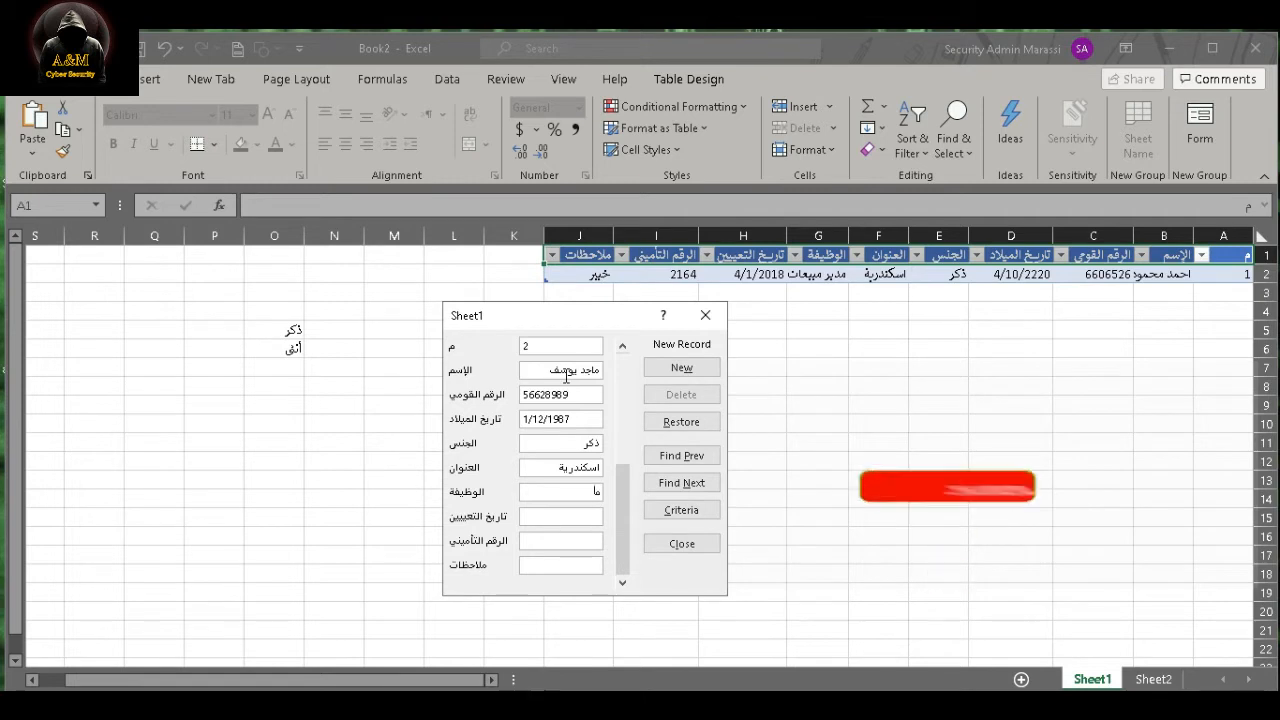
key(BackSpace)
key(BackSpace)
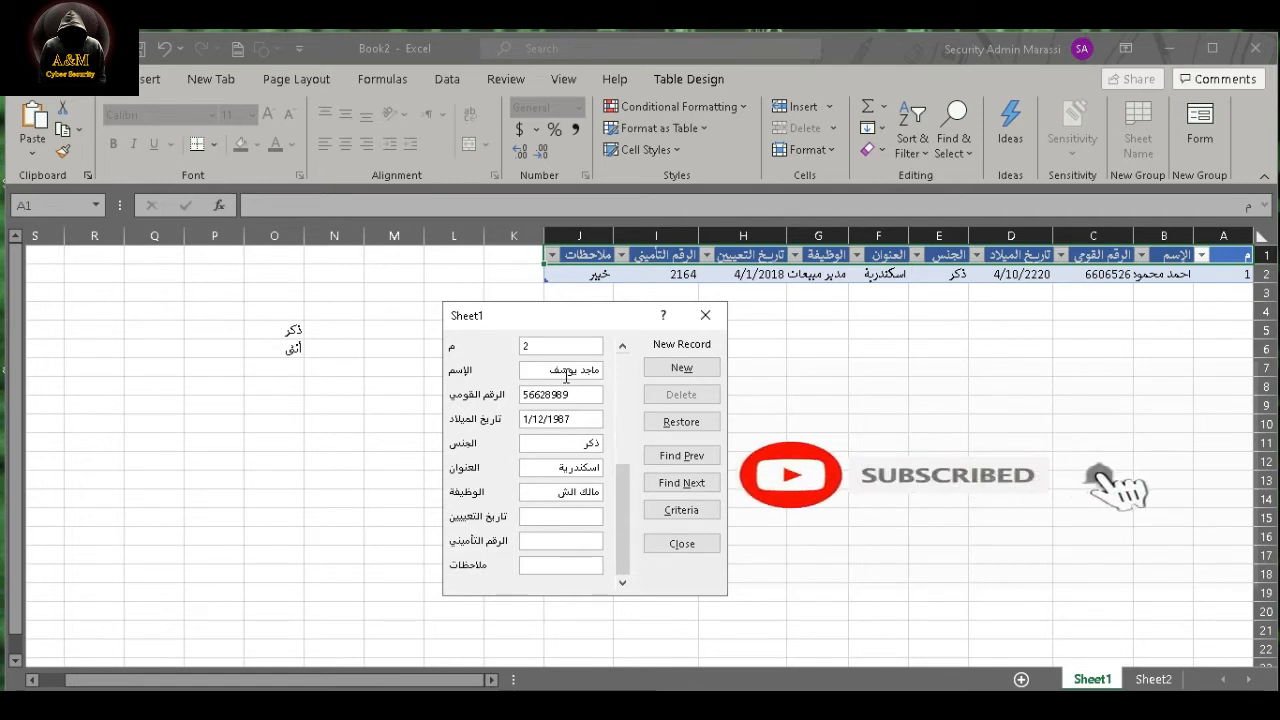
key(BackSpace)
key(BackSpace)
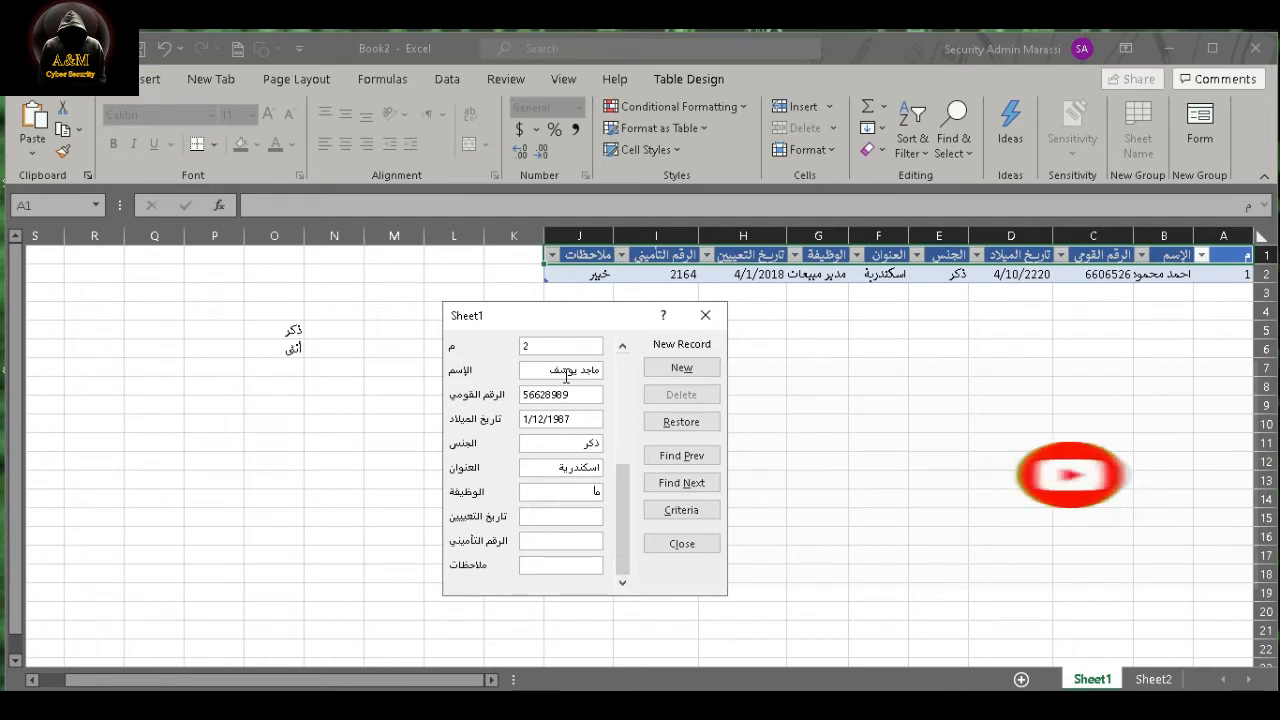
text(دير اق)
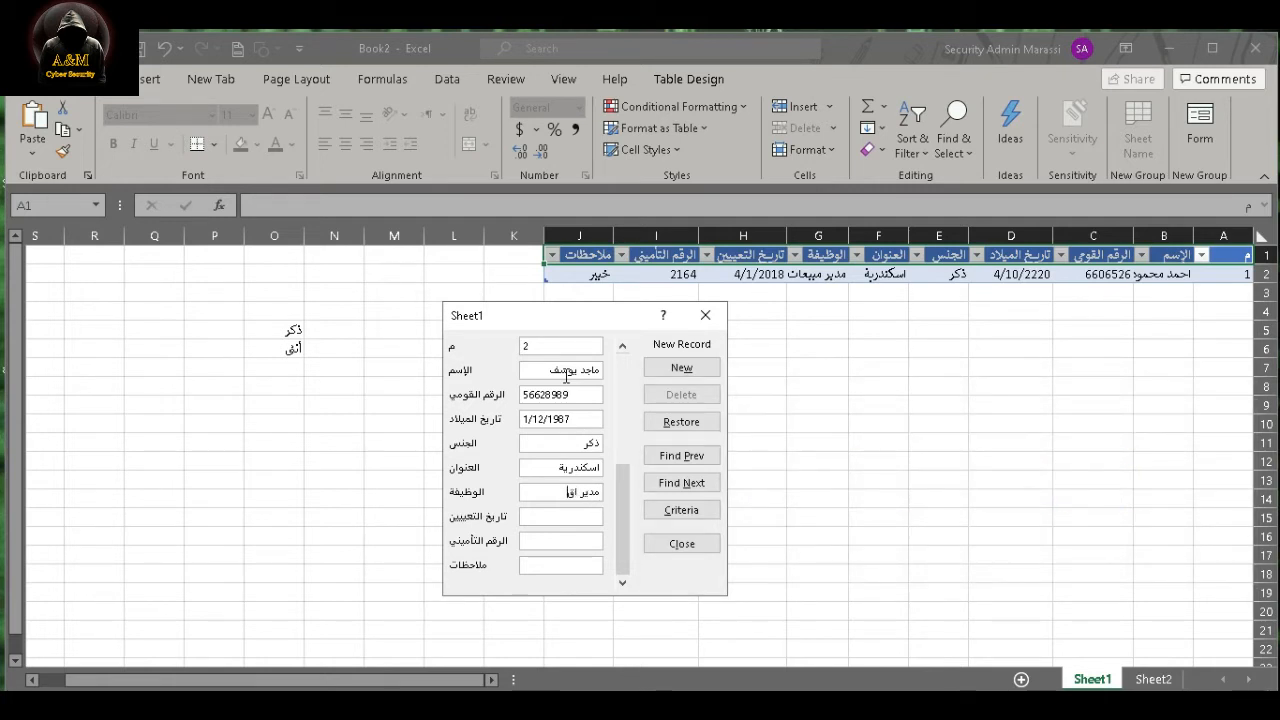
text(ليمي)
key(Tab)
- Enter hiring date 2012 and the insurance number for the second employee, leave the notes empty, and add the record
text(2012)
key(Tab)
text(2)
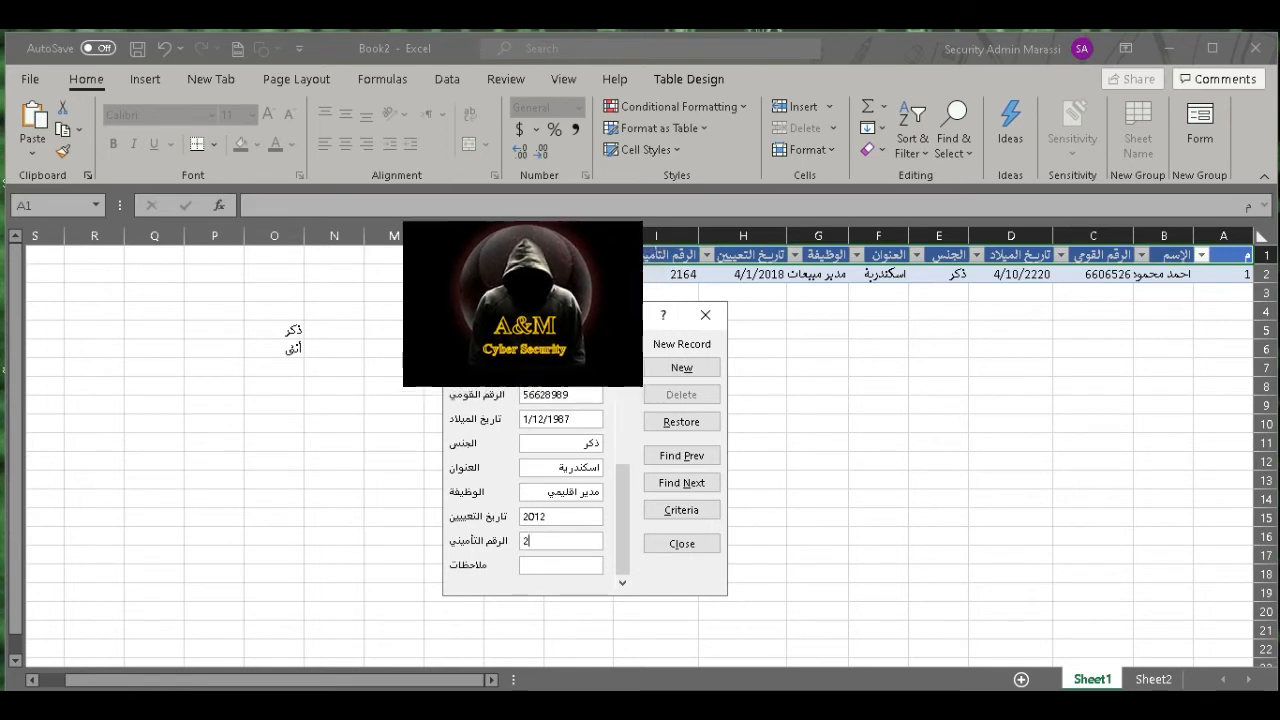
text(655)
key(Tab)
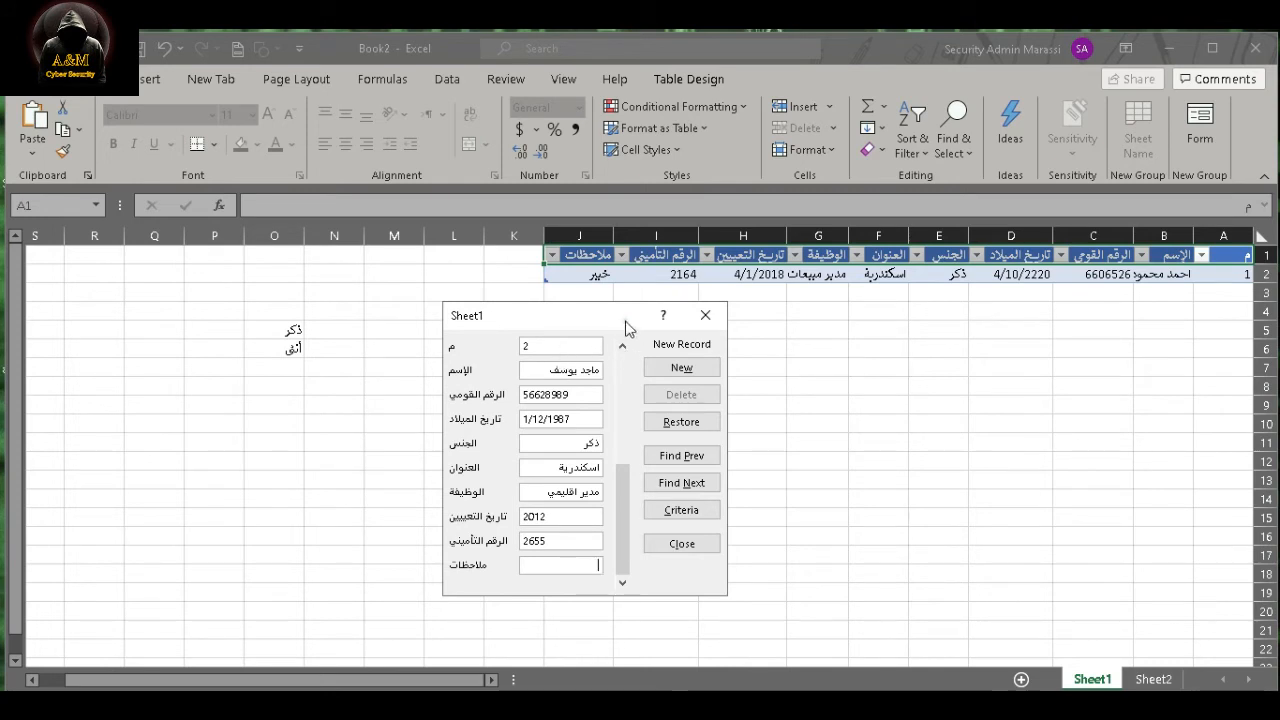
drag(625, 321, 442, 267)
click(499, 313)
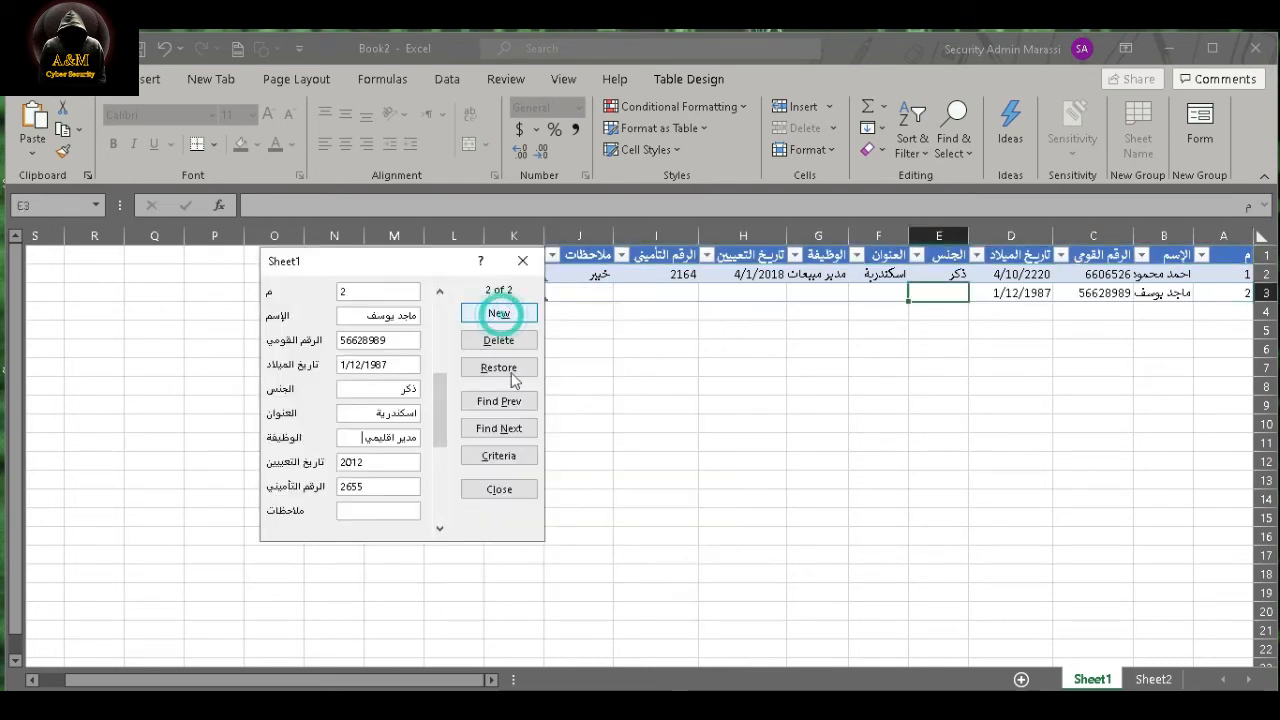
- Move the data form farther away from the table so the entered rows stay uncovered
click(948, 293)
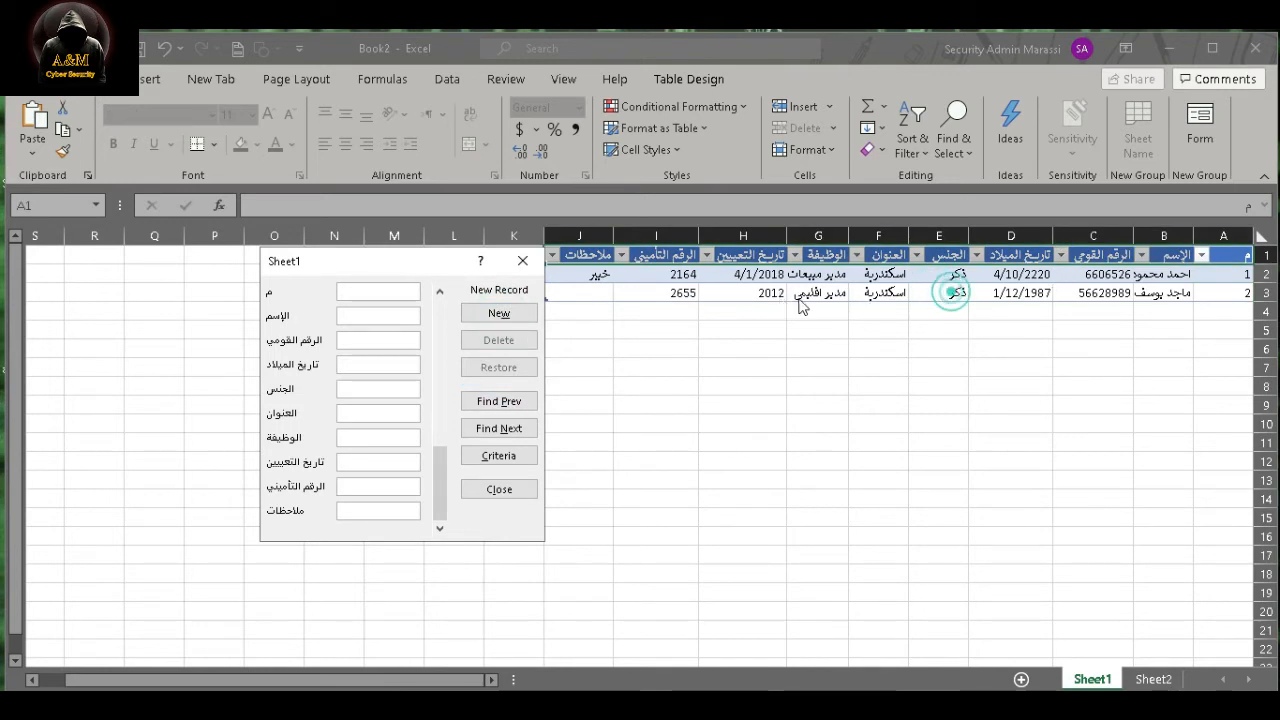
drag(400, 262, 298, 264)
click(673, 311)
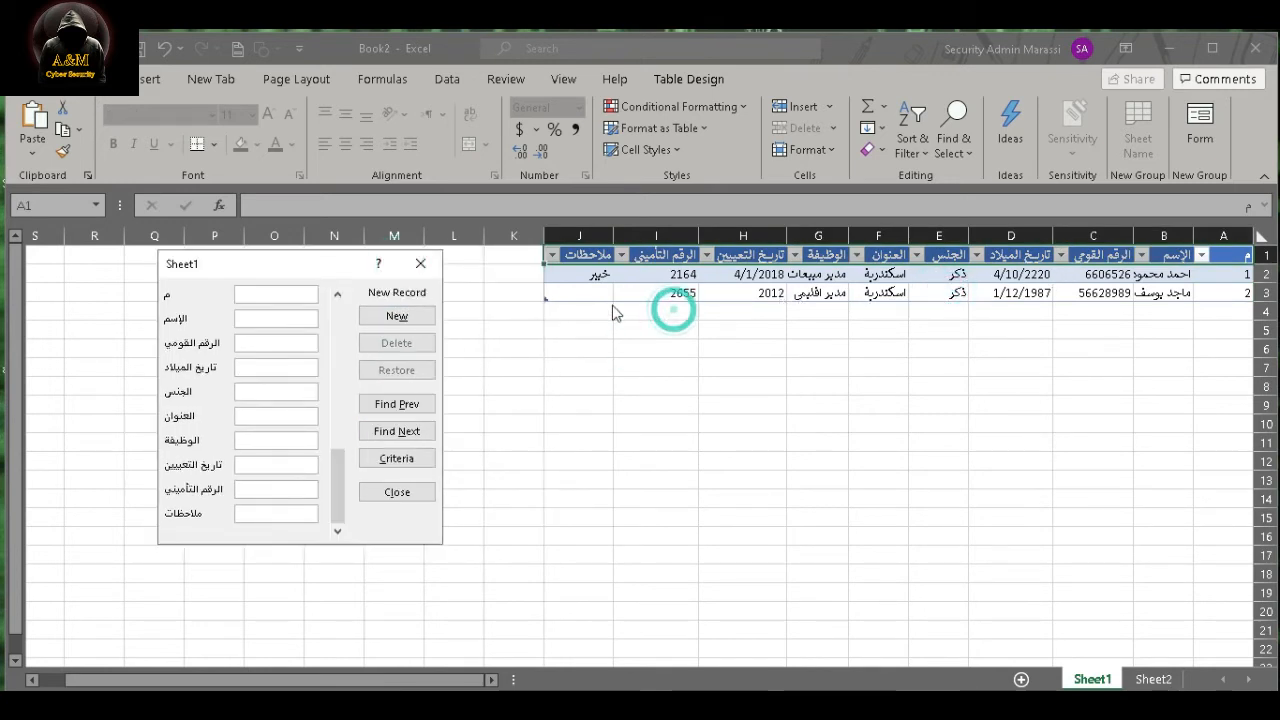
click(600, 288)
click(580, 301)
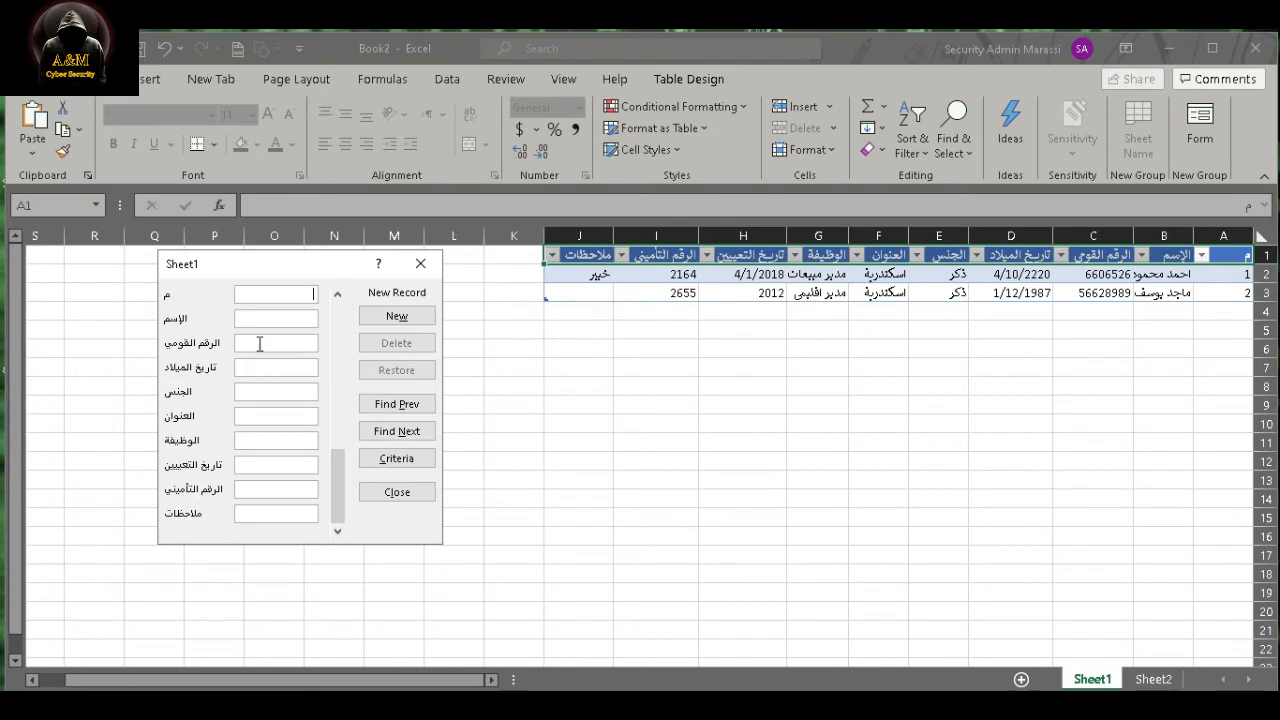
- Start the third record with serial number 3, the employee's name, national ID and date of birth
text(3)
key(Tab)
key(Tab)
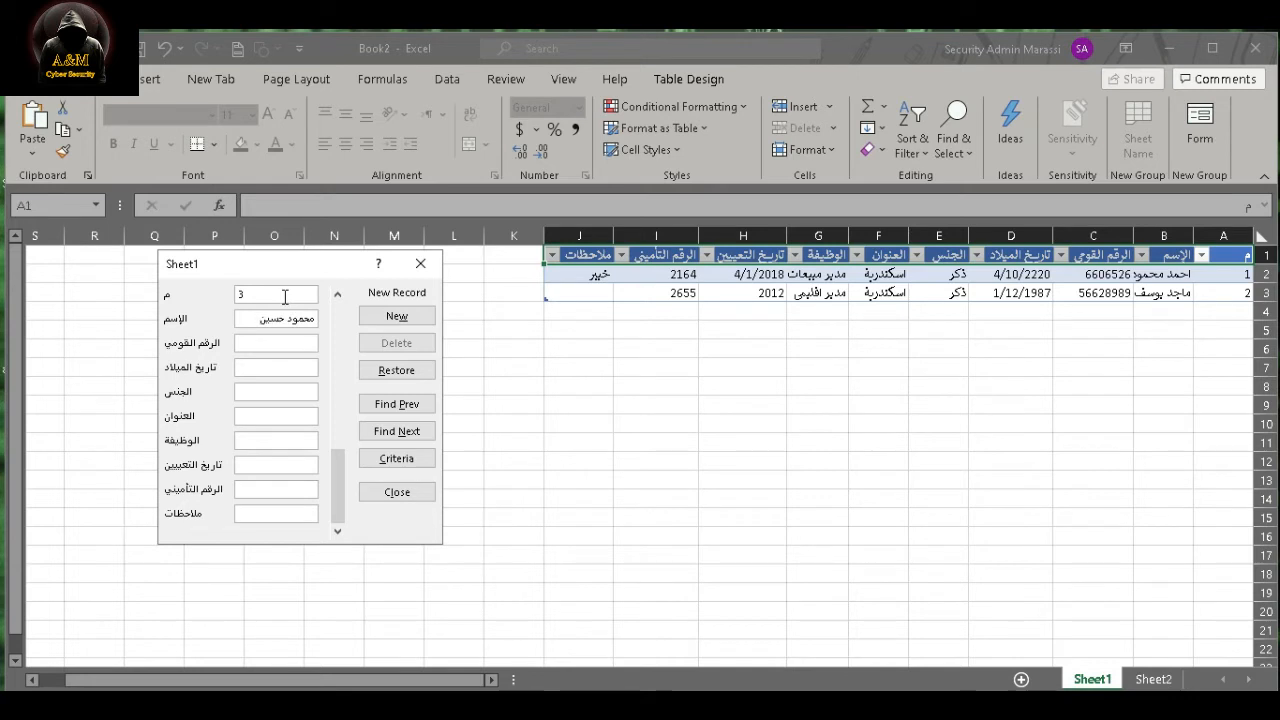
text(5265265)
text(1/85)
text(201)
text(3)
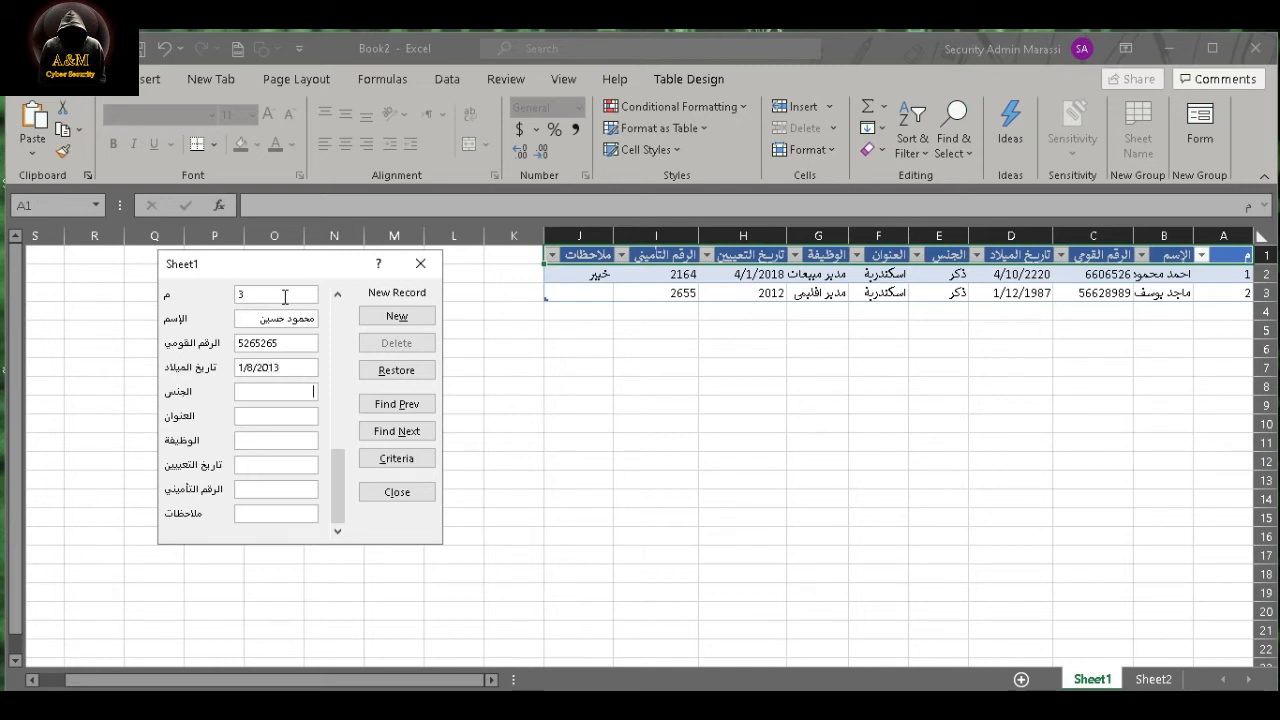
text(ذكر)
- Fill in the third record's gender ذكر, address اسكندرية and job title مشرف جوده
key(Tab)
text(اسكندرية)
key(Tab)
text(مشرف)
text( جودة)
text(1/)
text(3/2020)
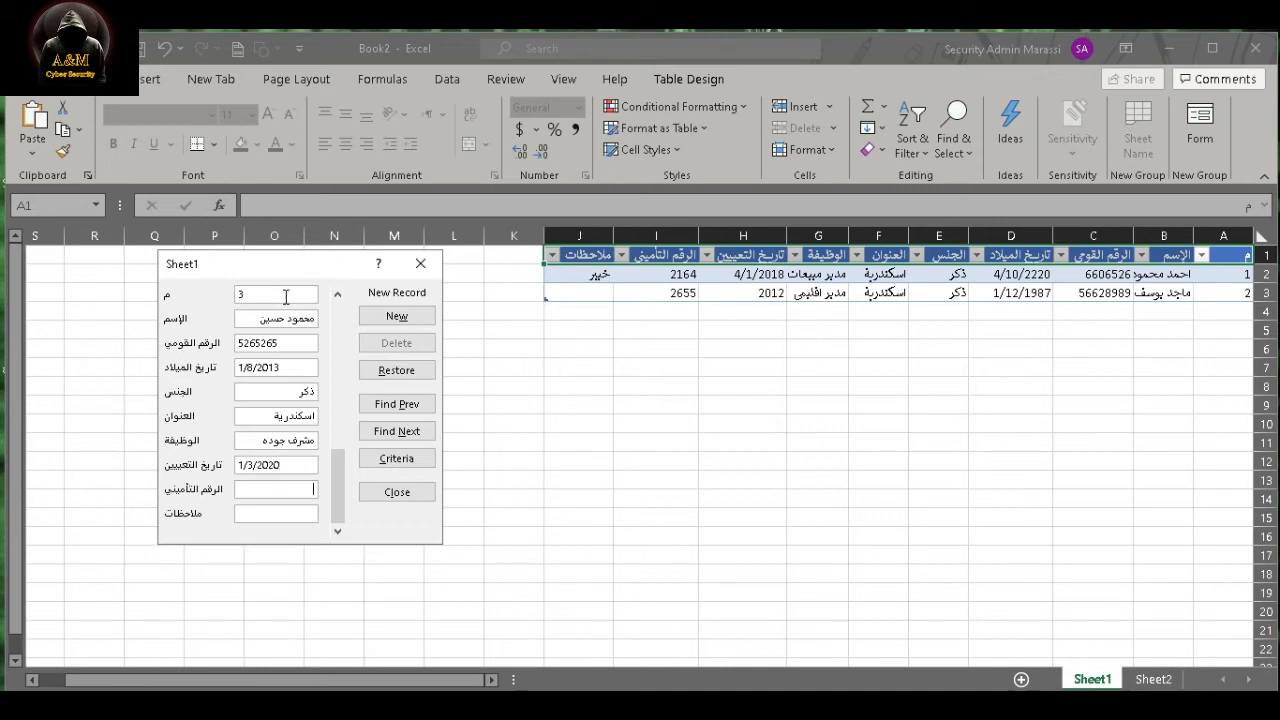
text(5616)
- Enter hiring date 1/3/2020 and the insurance number for the third employee, and add the record
click(397, 316)
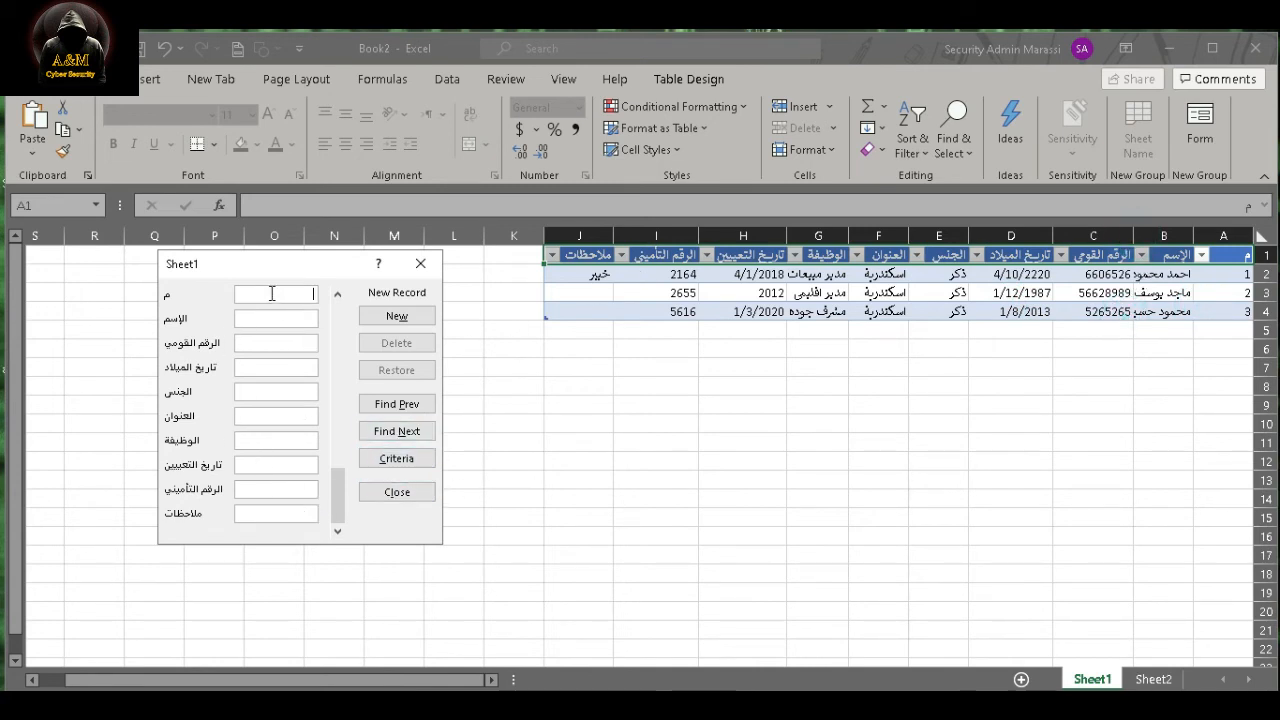
- Start the fourth record with serial number 4, the employee's name, national ID and date of birth
text(4)
key(Tab)
text(سهير)
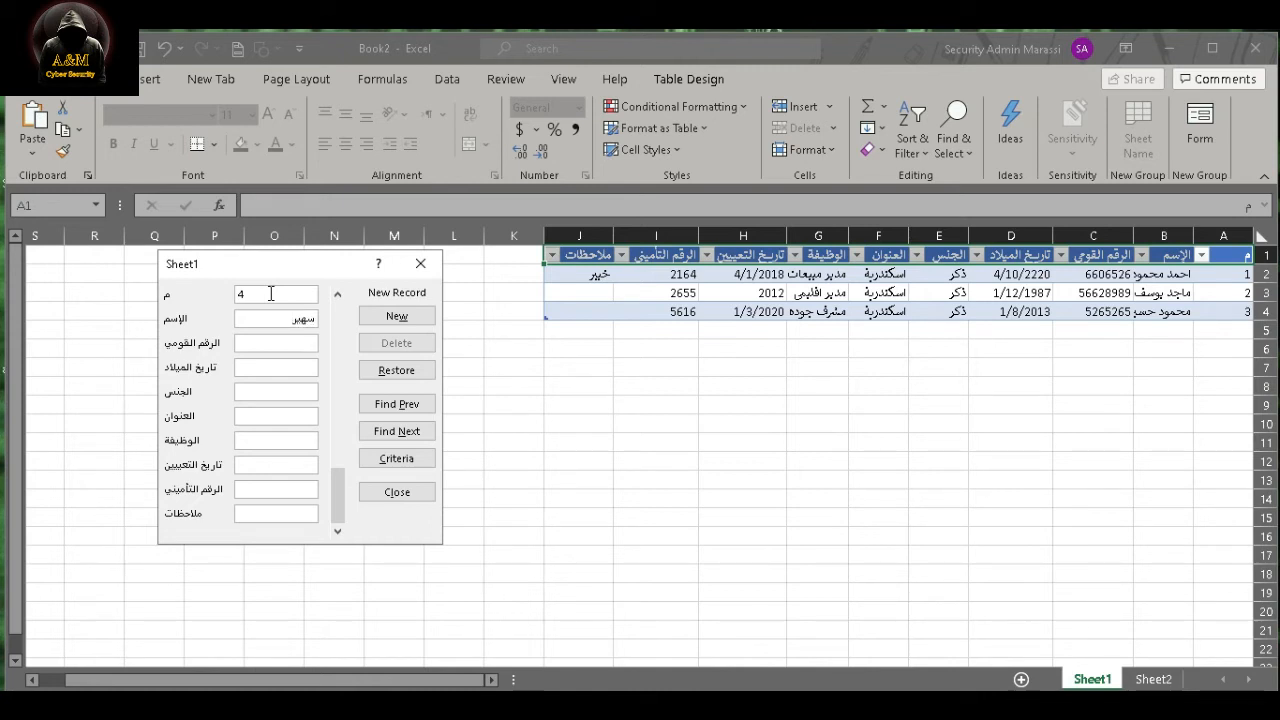
text(62686)
text(1/)
text(9/)
text(1998)
key(Tab)
- Fill in the fourth record's gender انثى, address القاهرة and job title سكرتارية
text(انث)
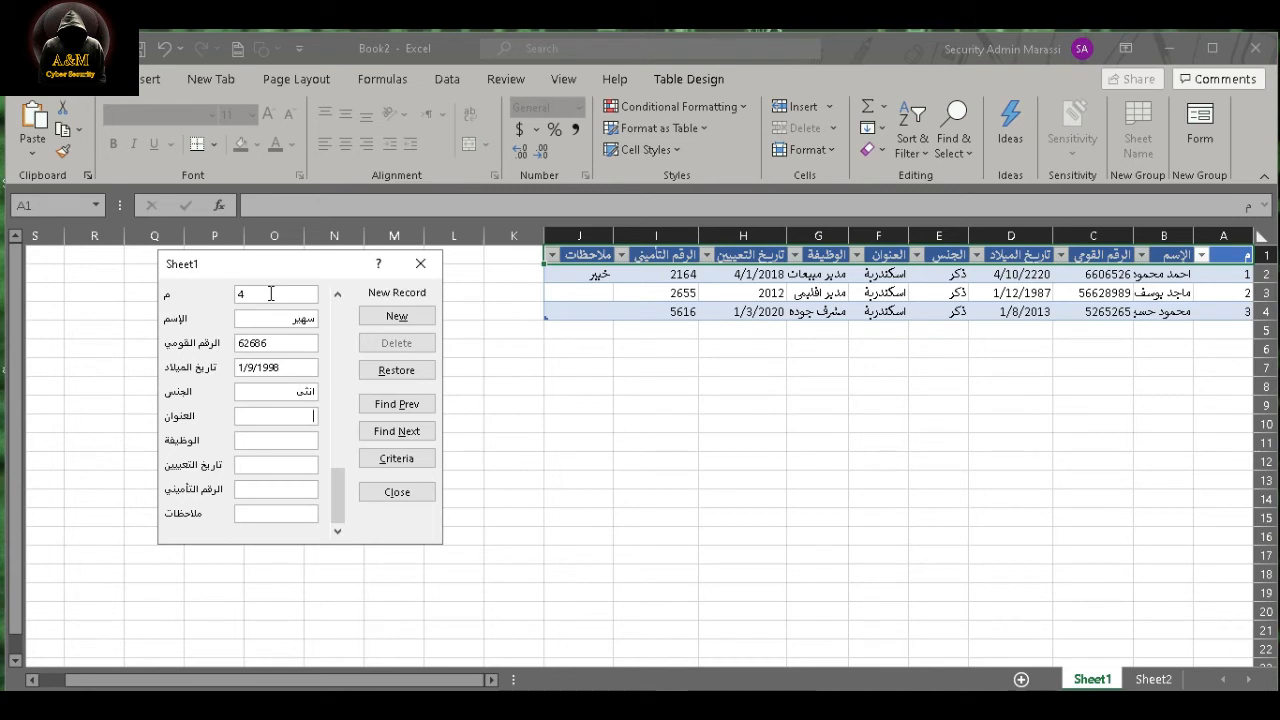
text(القاهرة)
key(Tab)
text(سكرتارية)
key(Tab)
- Set the fourth employee's hiring date to 12/01/2021
text(12/12/)
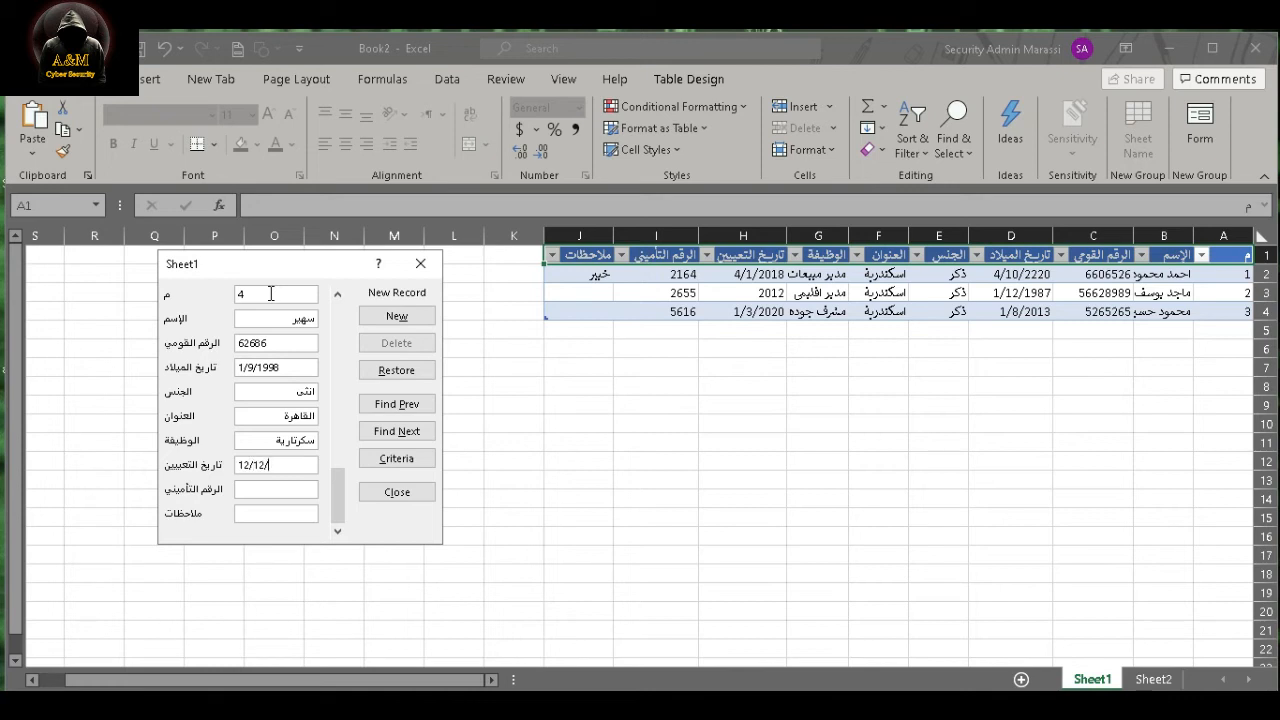
text(2021)
click(258, 465)
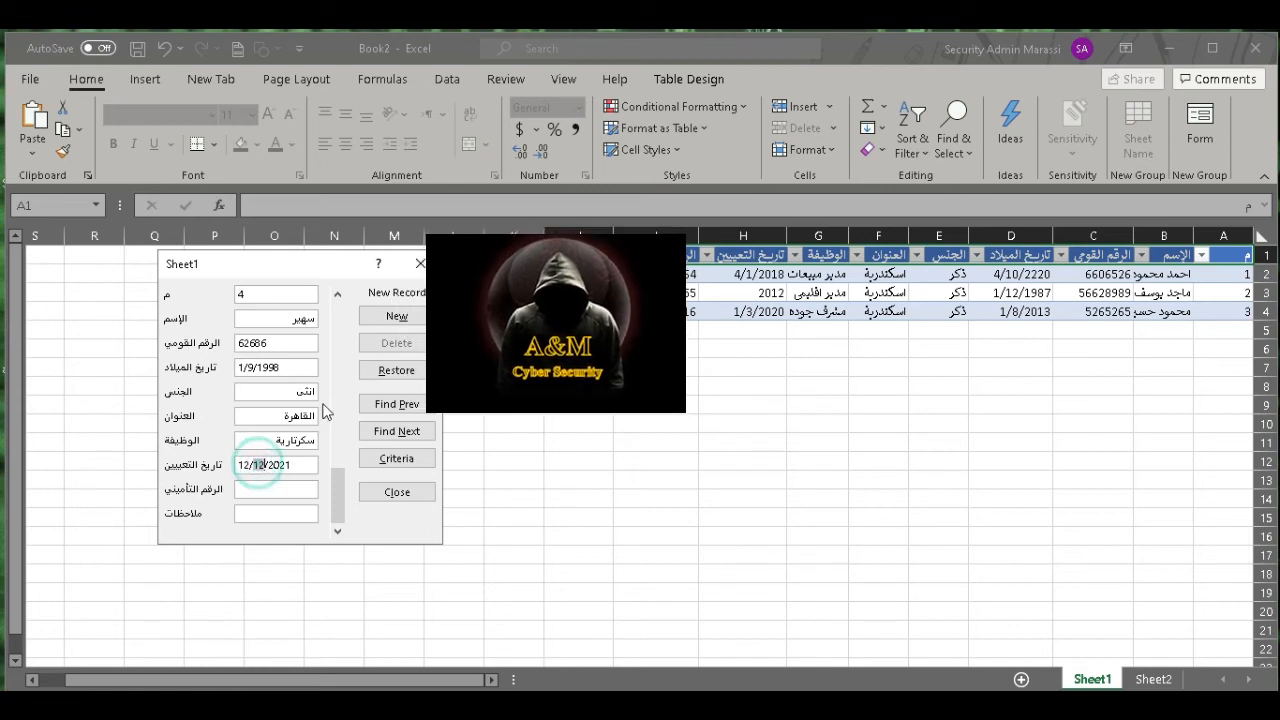
text(01)
key(Tab)
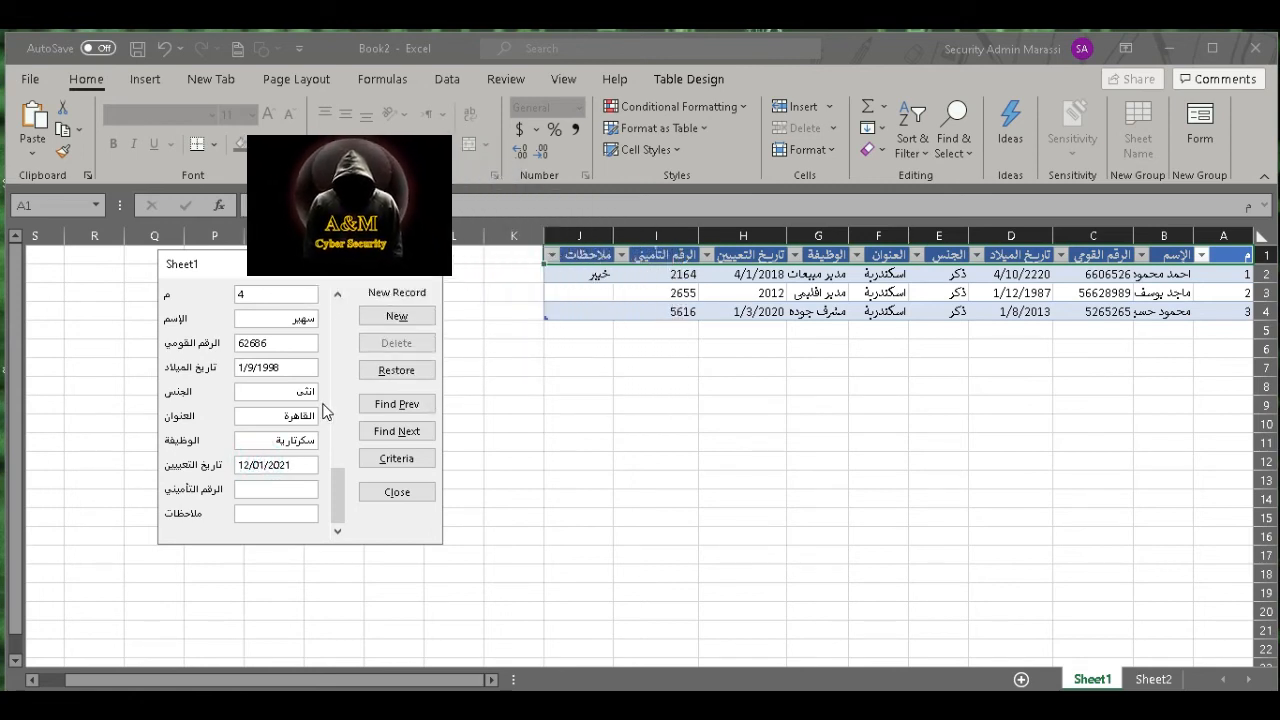
- Enter the fourth employee's insurance number, add the record without notes, and close the data form
text(987)
key(Tab)
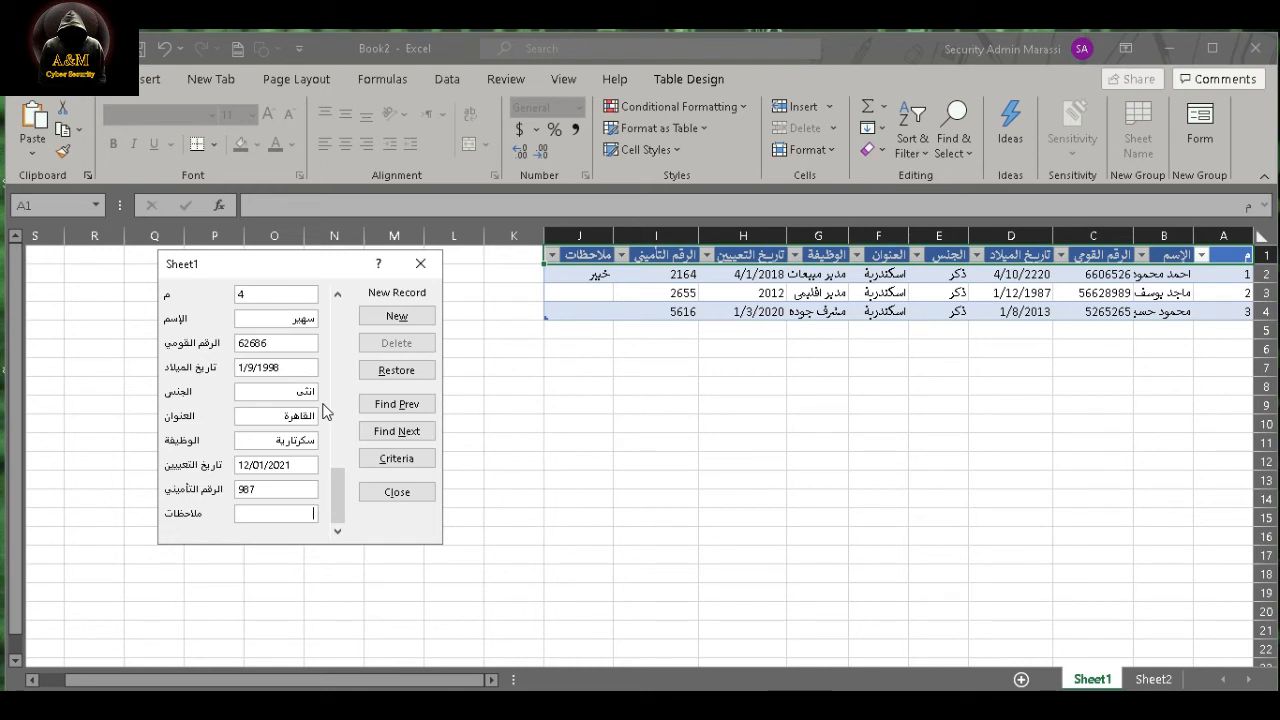
click(412, 318)
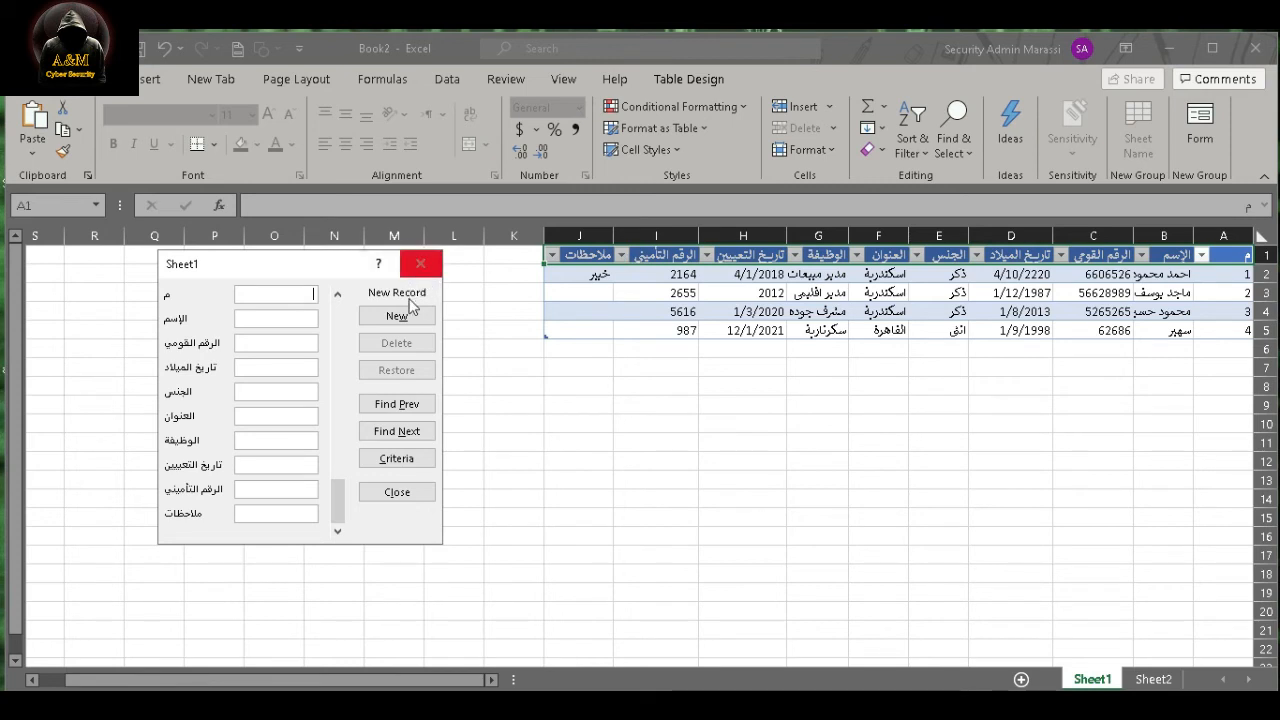
click(414, 491)
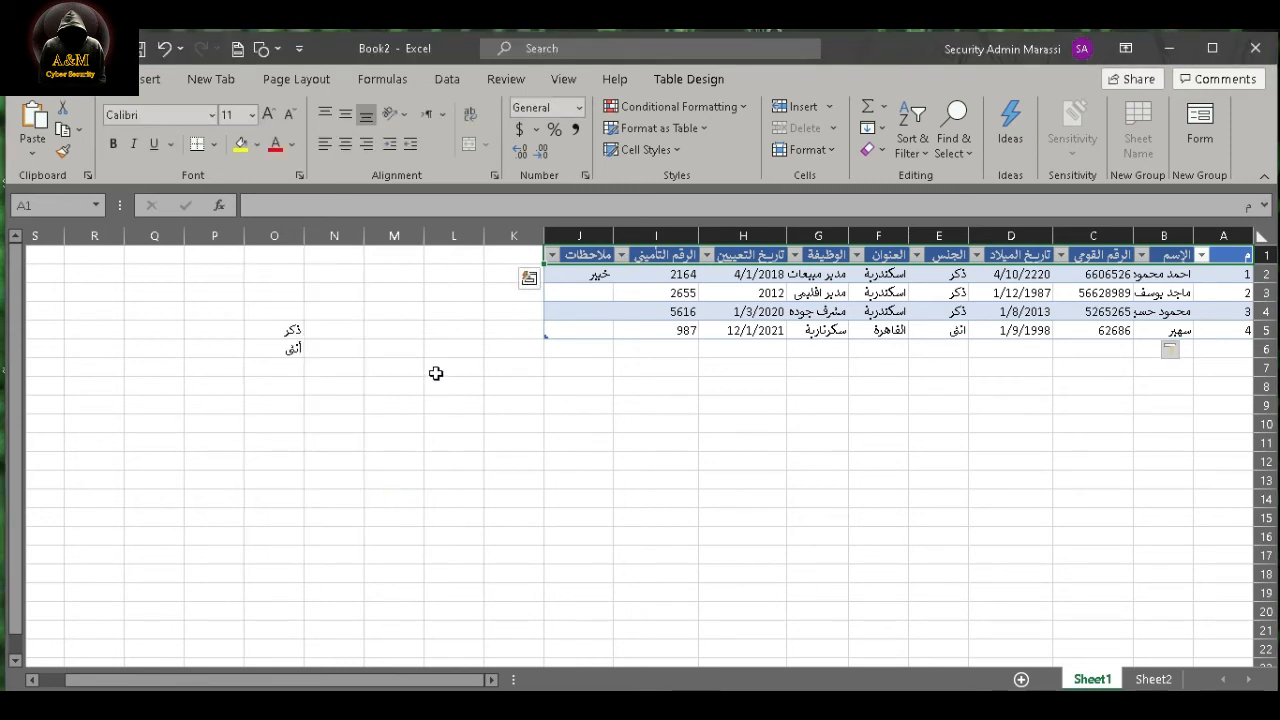
- Merge and center the cell range J10:N13 below the employee table
drag(583, 423, 323, 464)
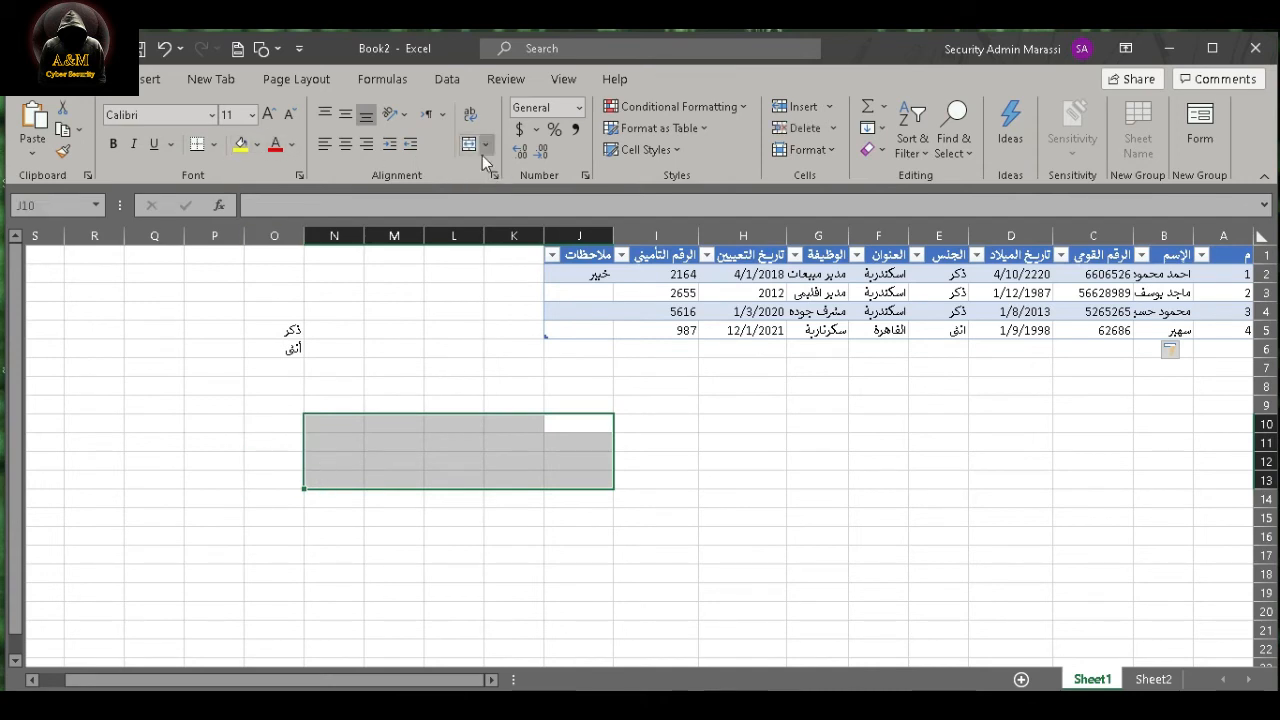
click(468, 148)
click(468, 148)
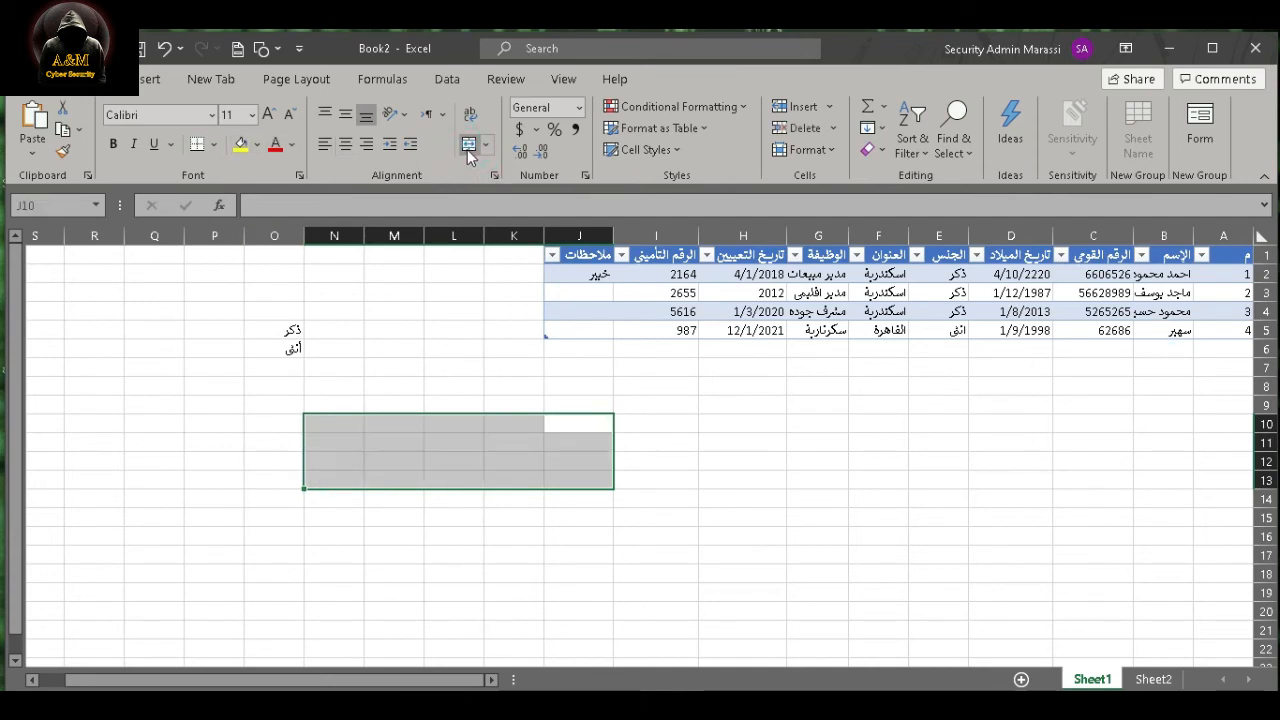
click(468, 148)
- Write "متنساش تعمل اشتراك للقناة ليصلك كل ما هو جديد" as the first line of the merged cell
text(منز)
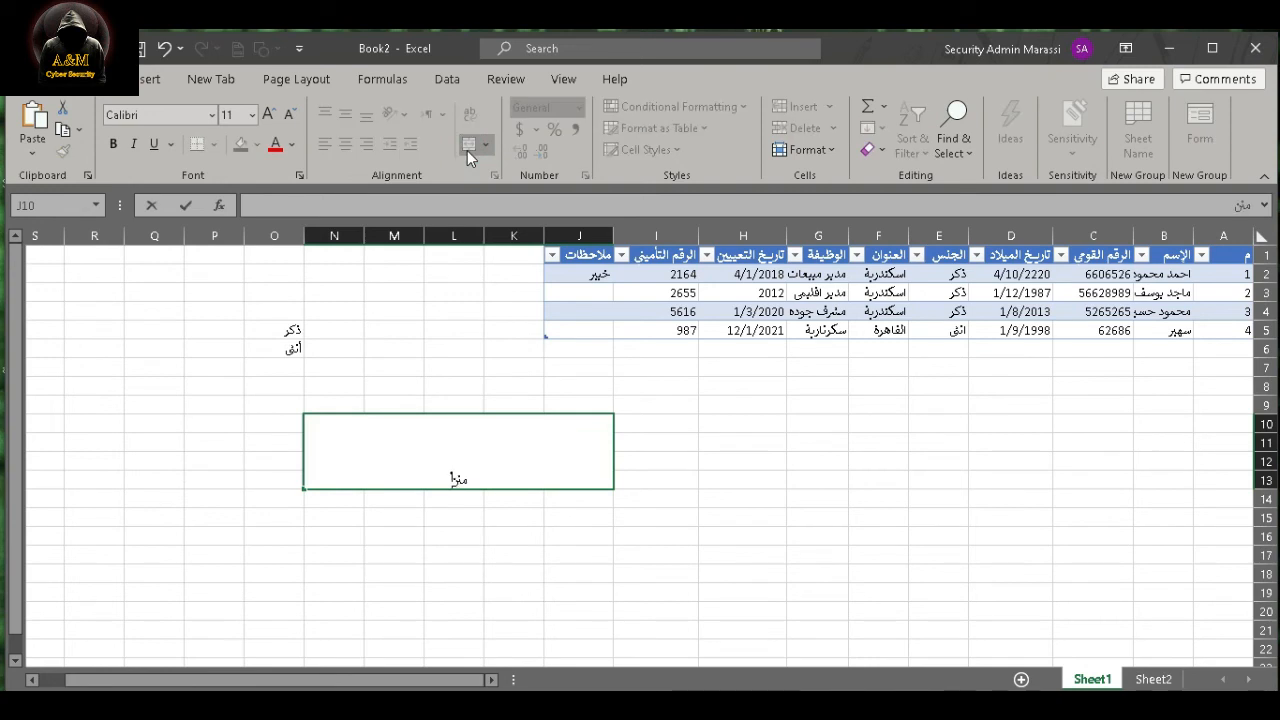
text(ساش نعمل اشتراك لق)
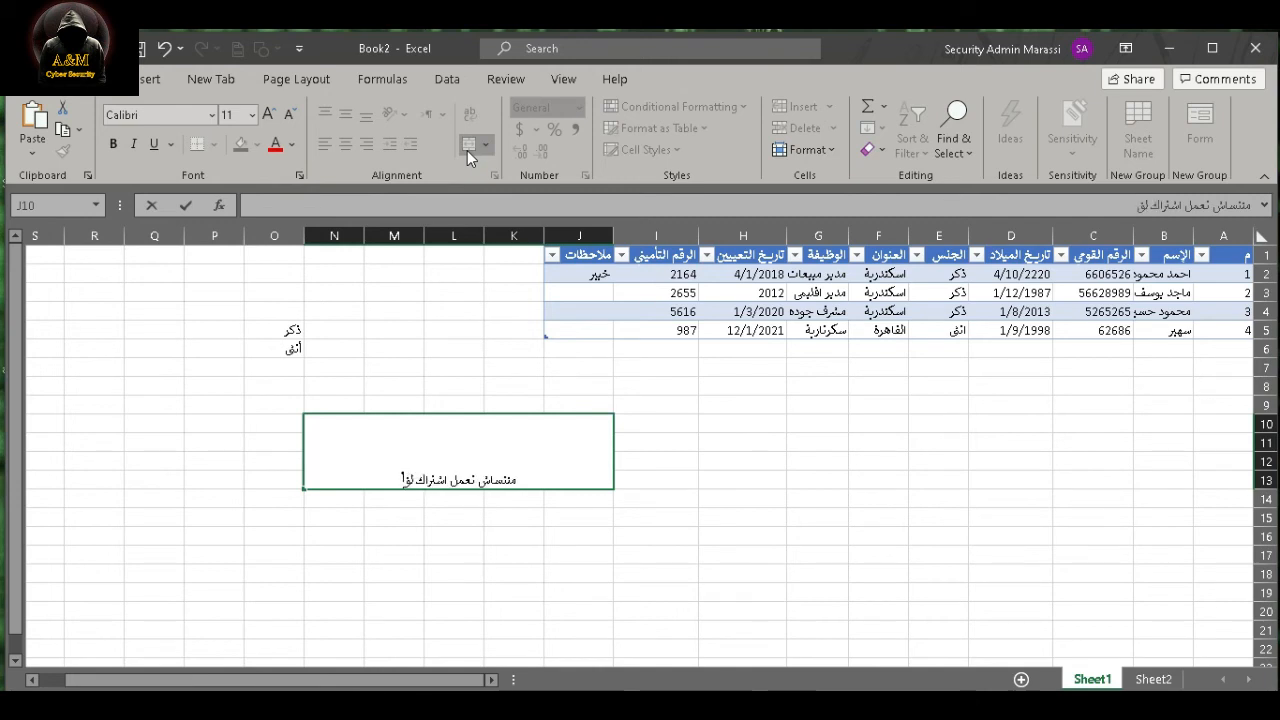
key(BackSpace)
text(لقناة)
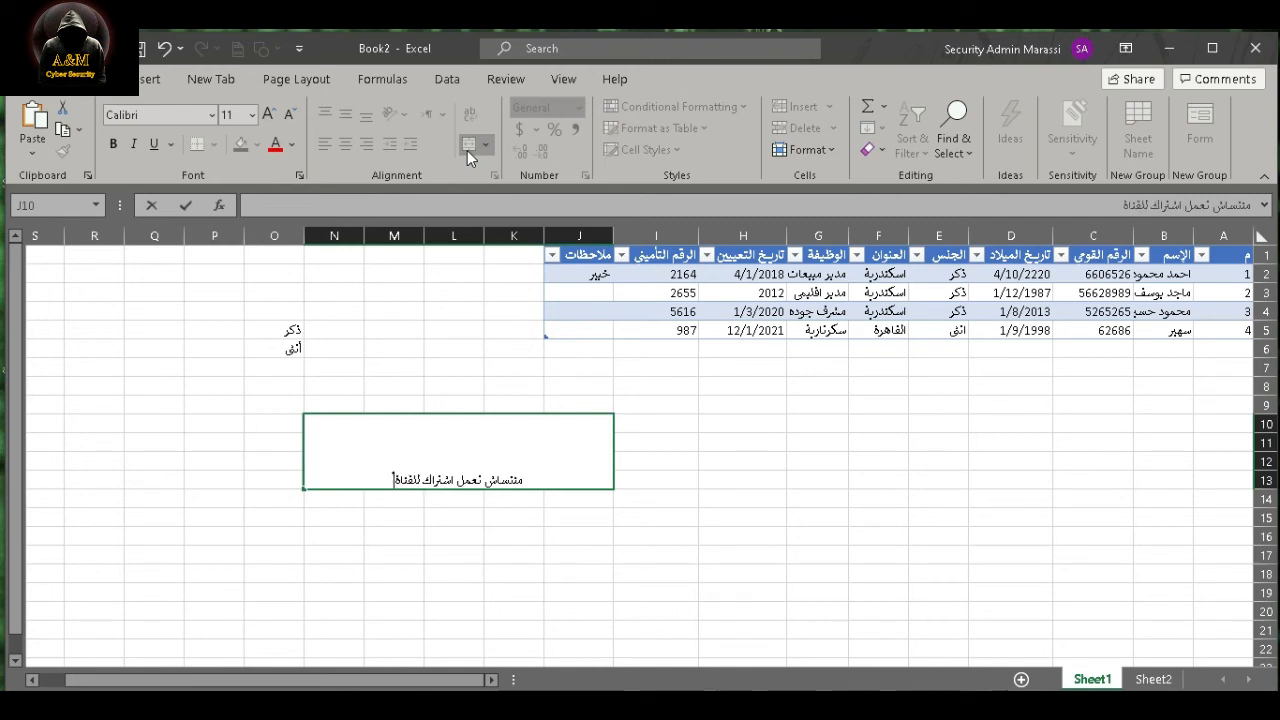
text( ليصلك)
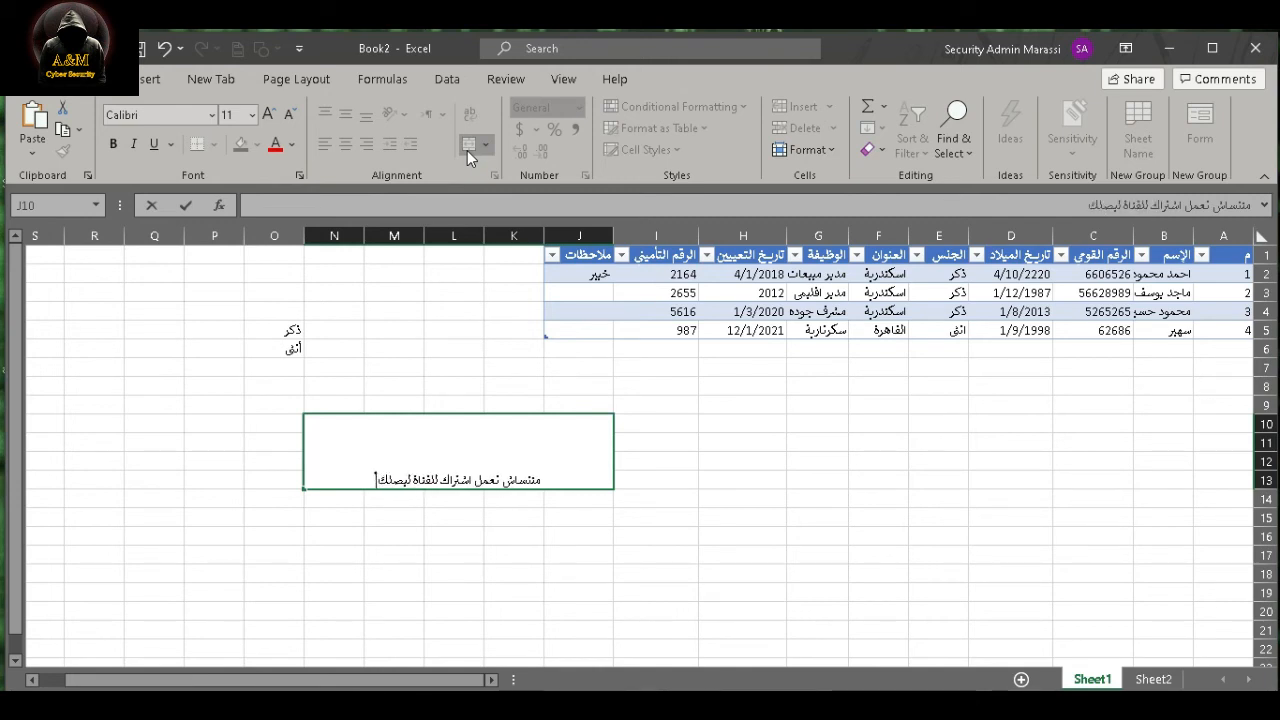
text( كل مهو)
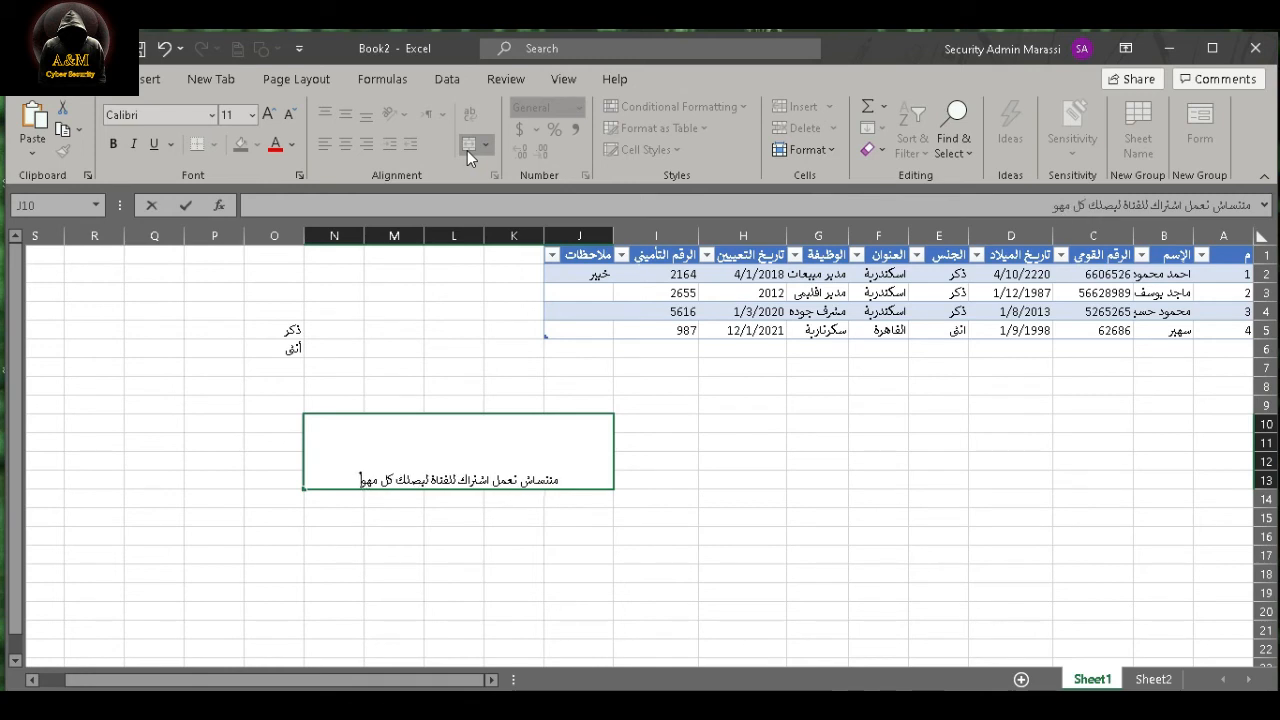
key(BackSpace)
key(BackSpace)
text(ا هو جديد)
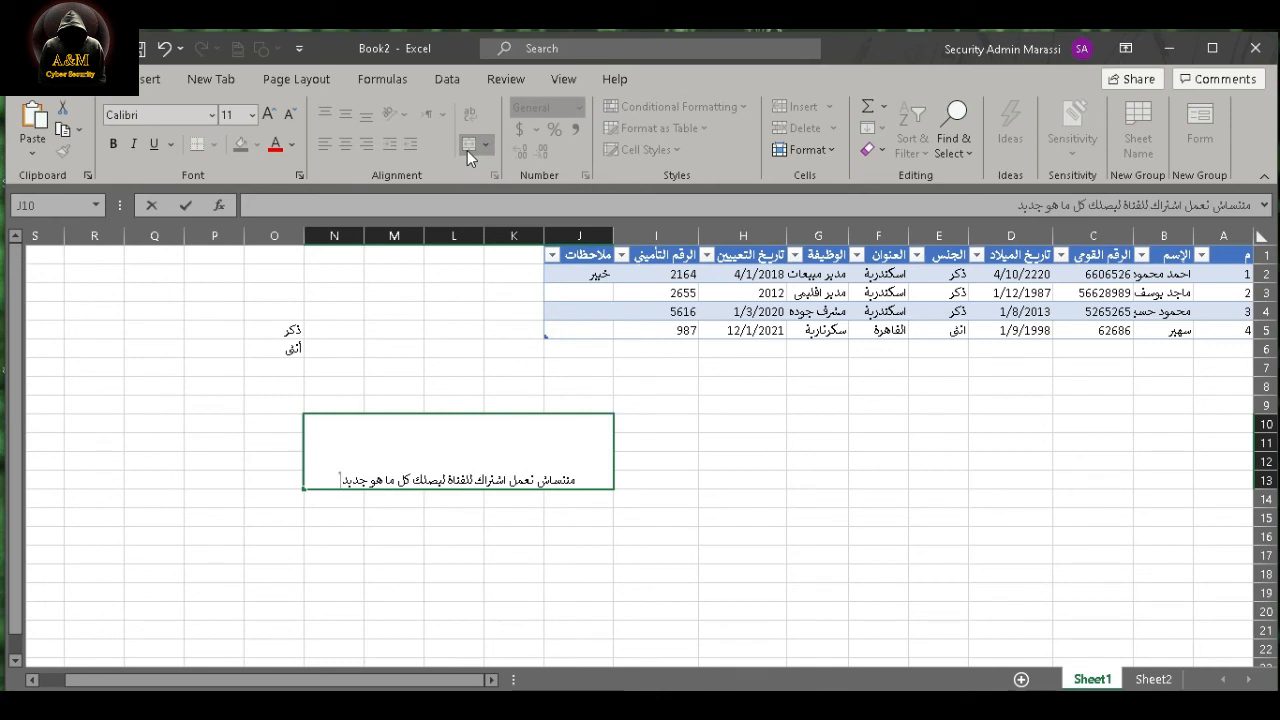
- Add a second line to the merged cell reading "كان معكم A&M Cyber Security شكرا وفضلا وليس امرا"
key(alt+Return)
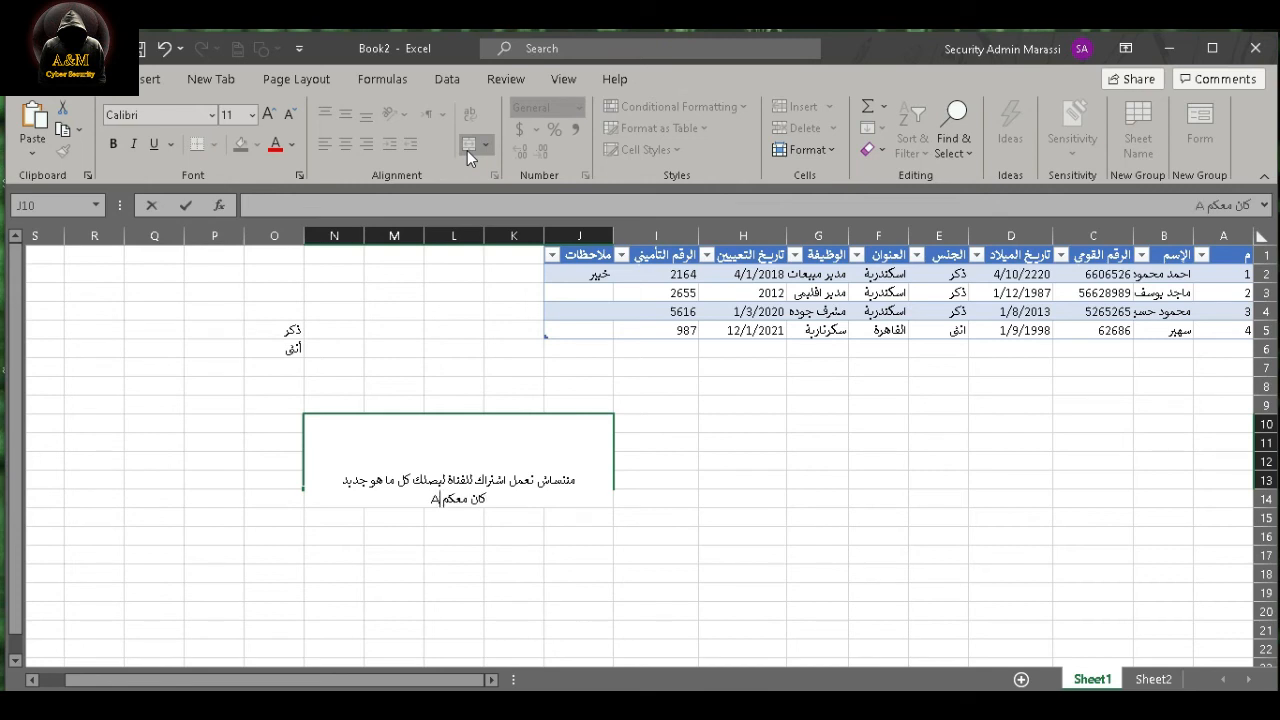
text(كان معكم A&M)
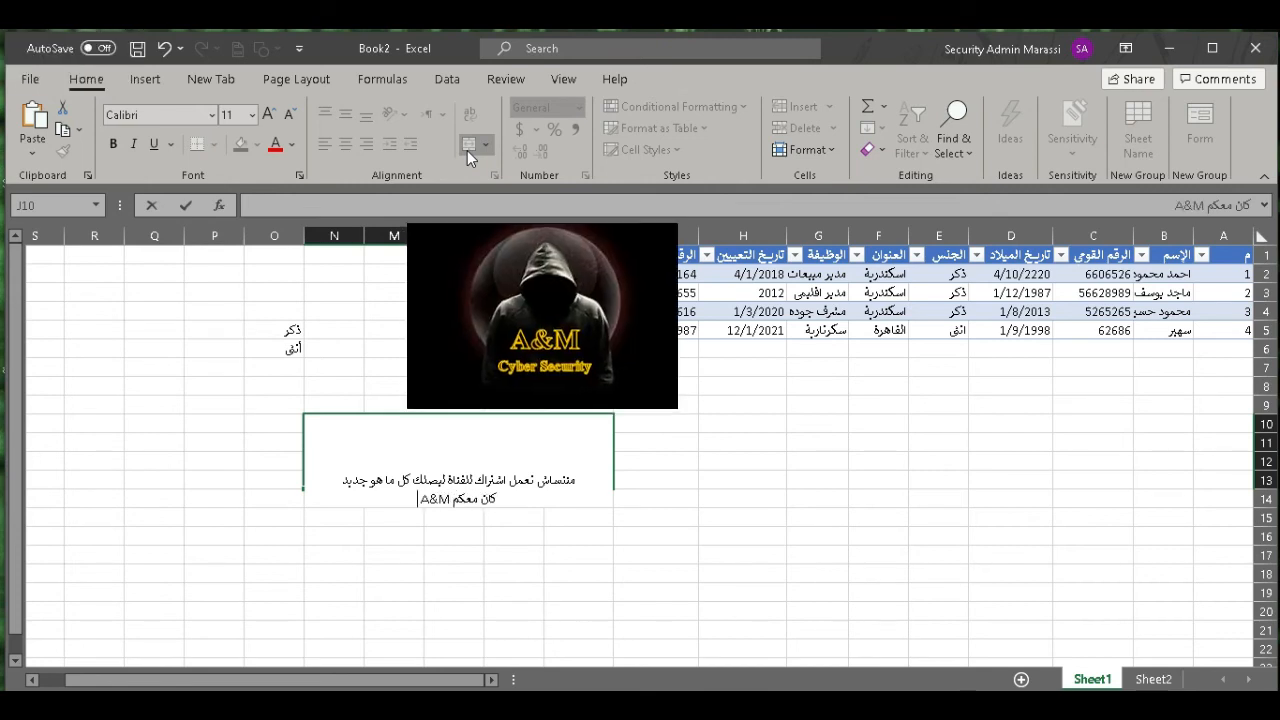
text( Cyber)
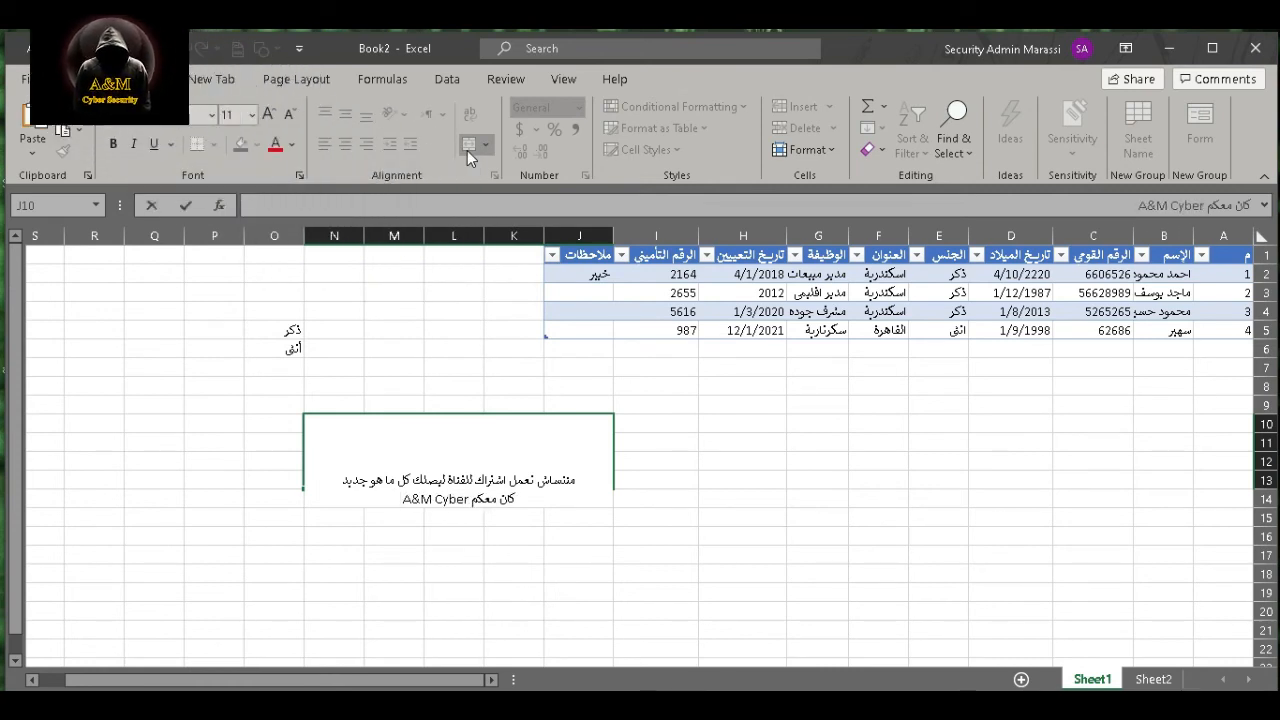
text( Security)
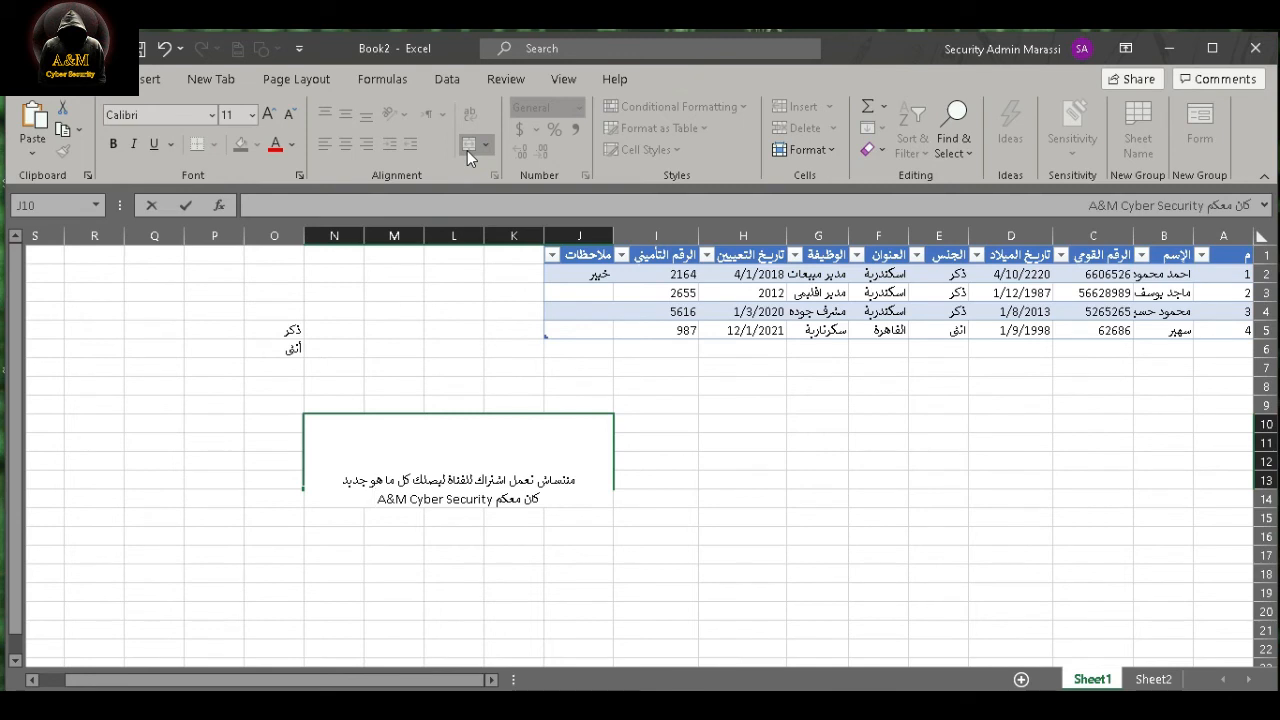
text( شكرا)
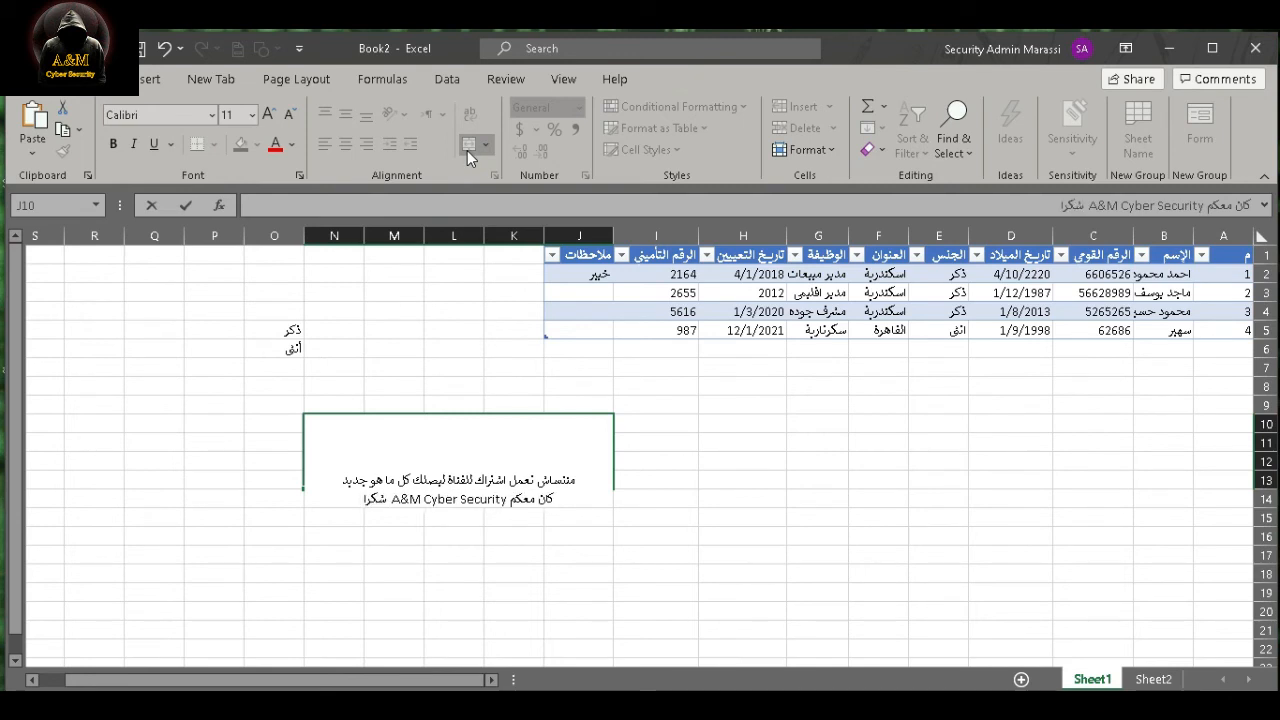
text( وفضلا)
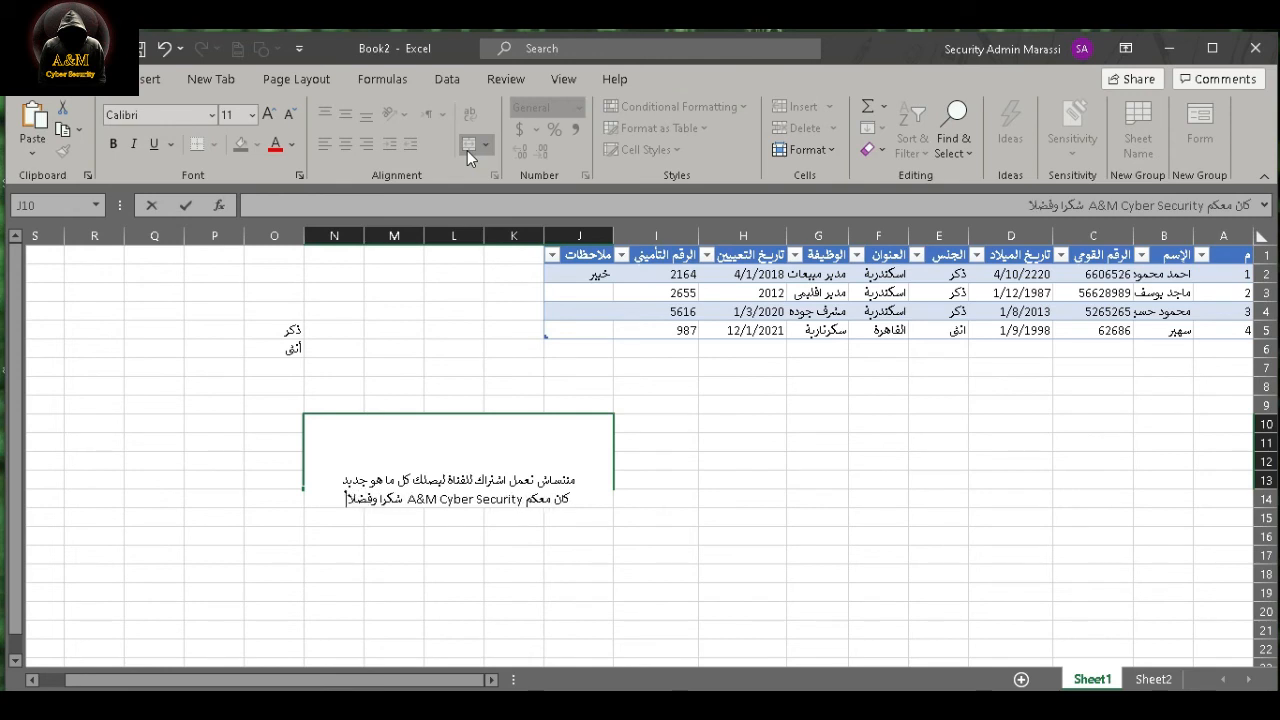
text( وليس ام)
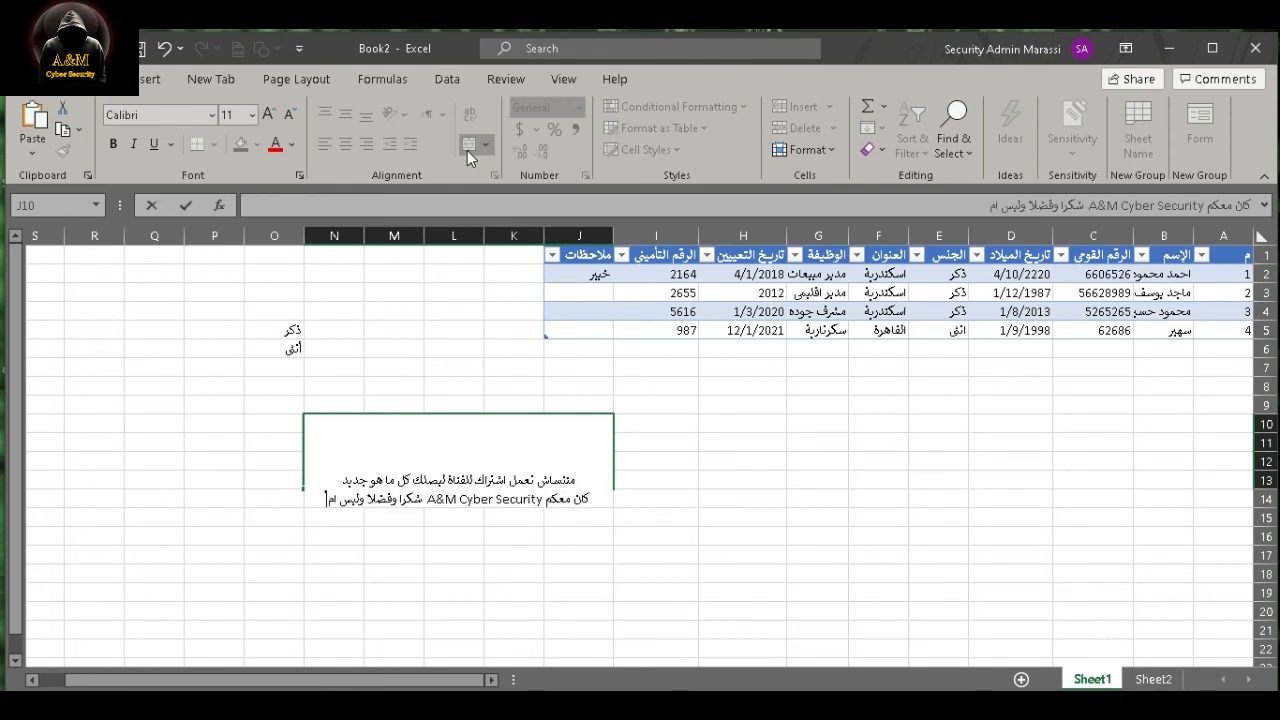
text(رافعل)
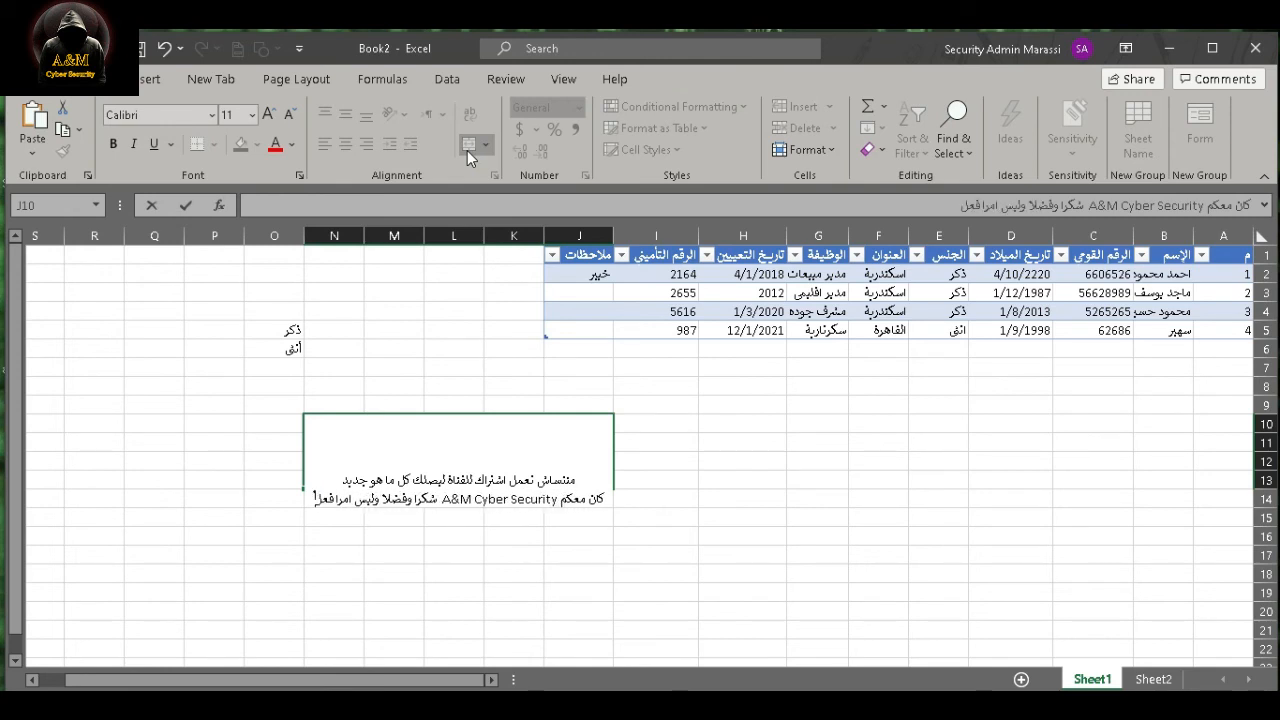
key(BackSpace)
key(BackSpace)
key(BackSpace)
- Add a third line "فعل زر الجرس ليصلك كل فيدوهاتنا الجديدة تحياتي" and commit the merged cell's text
key(alt+Return)
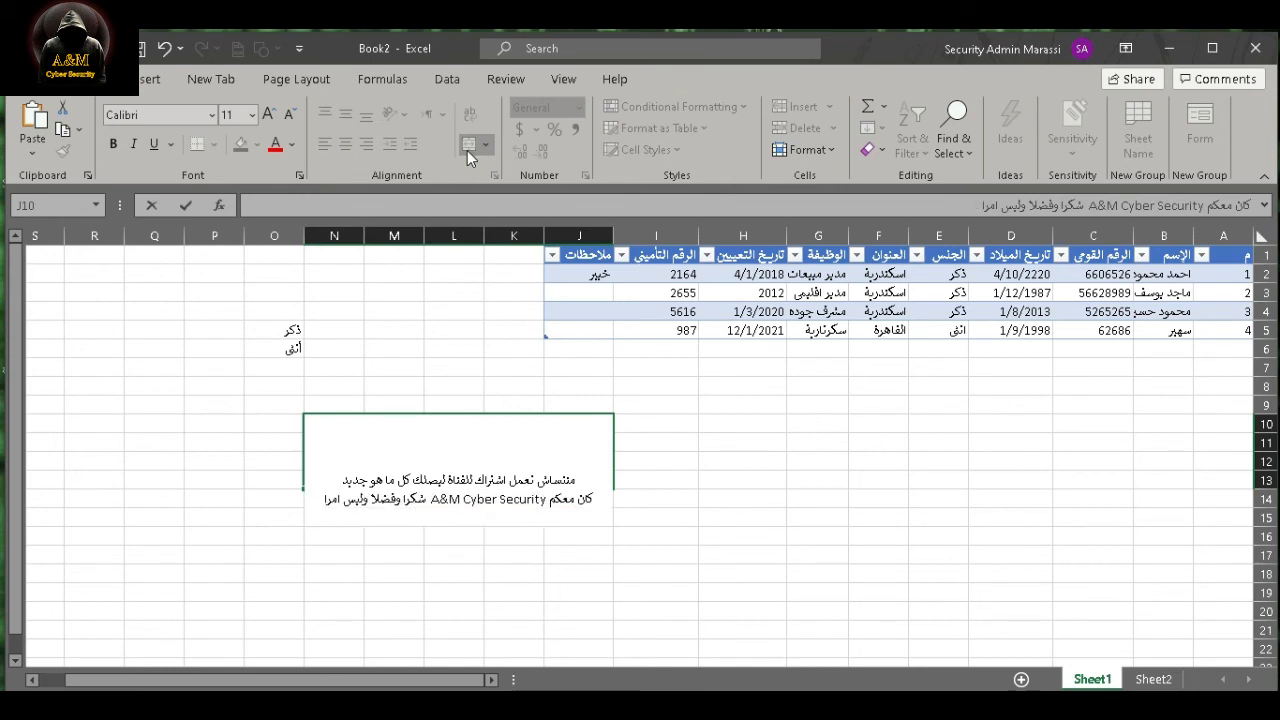
text(فعل)
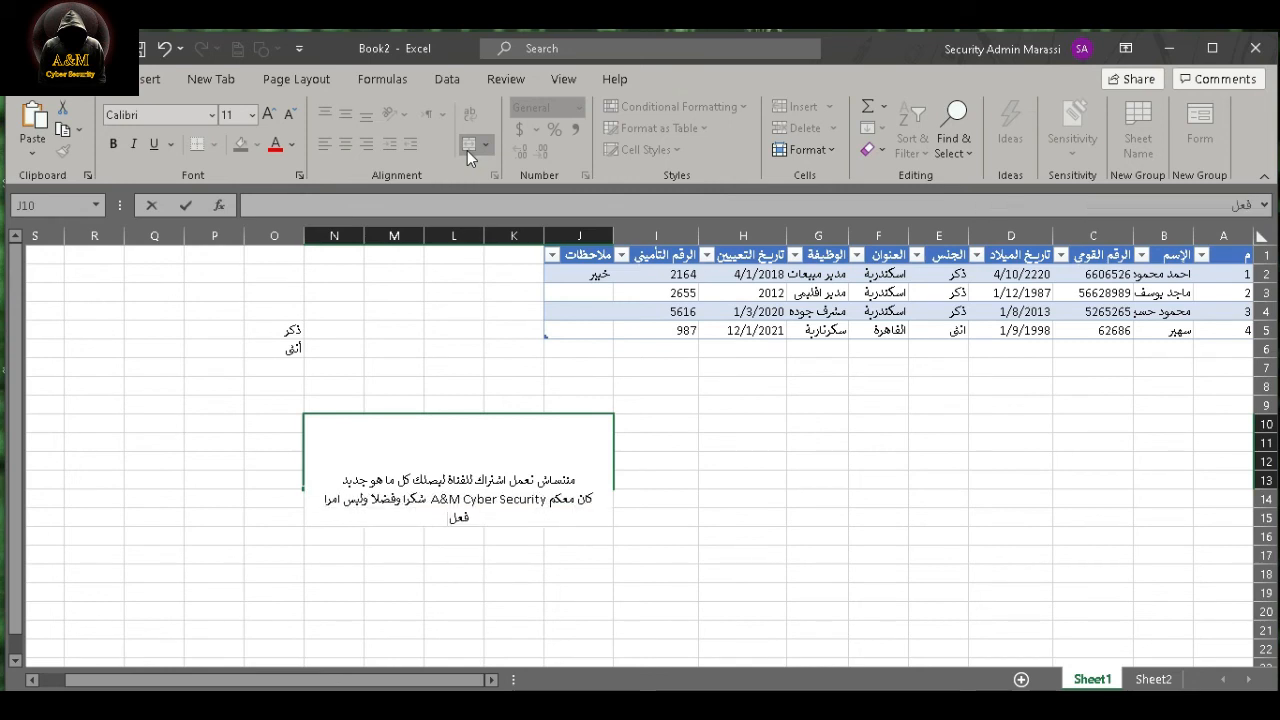
text( زر الجرس ليصلك)
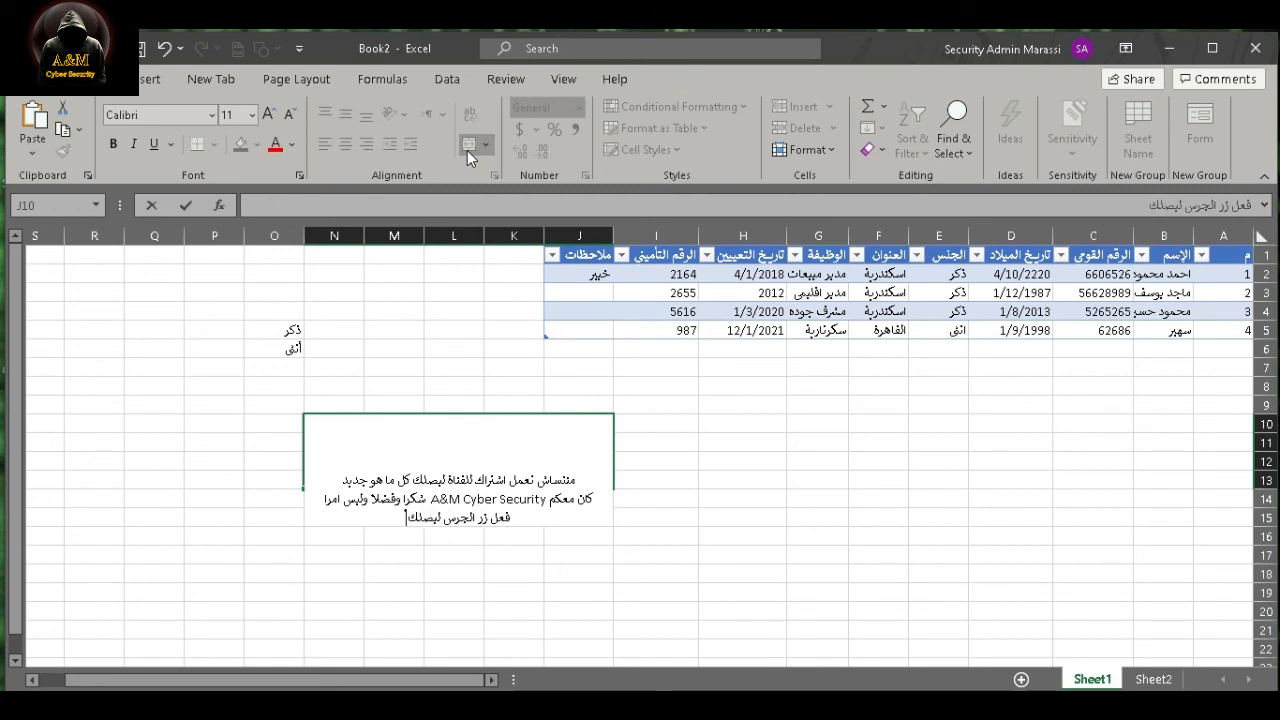
text( كل)
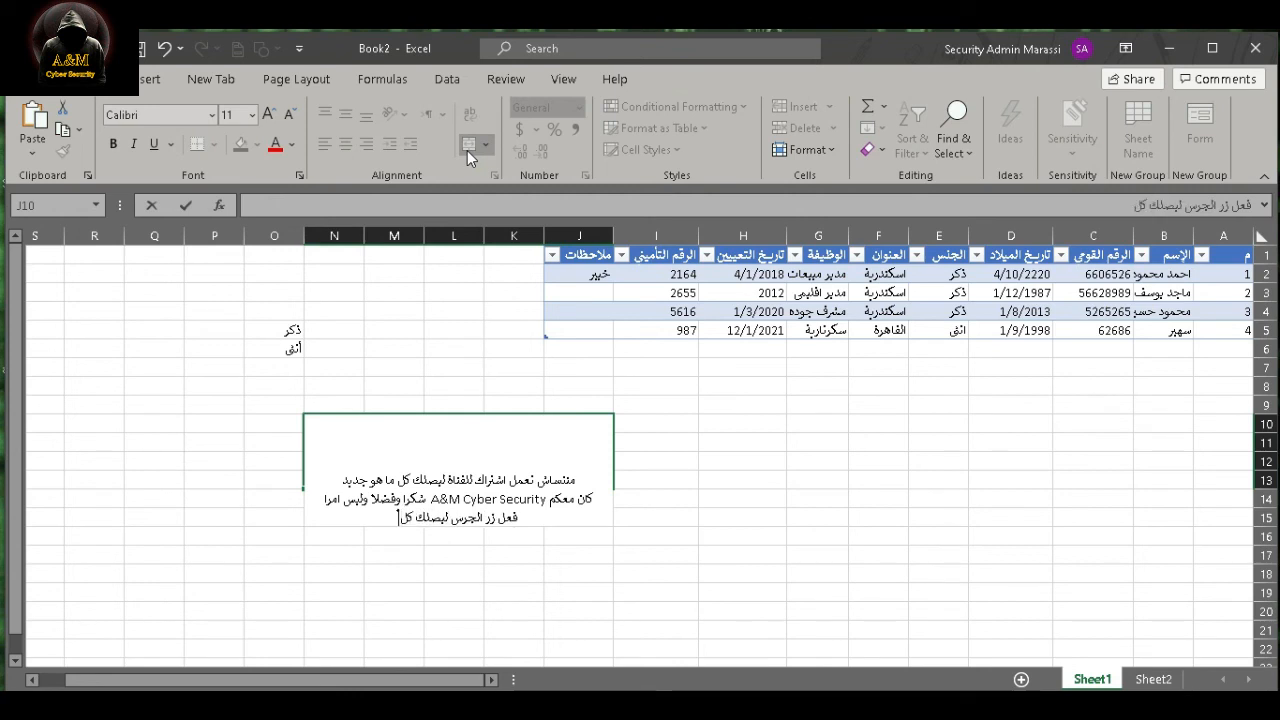
text( فيدو)
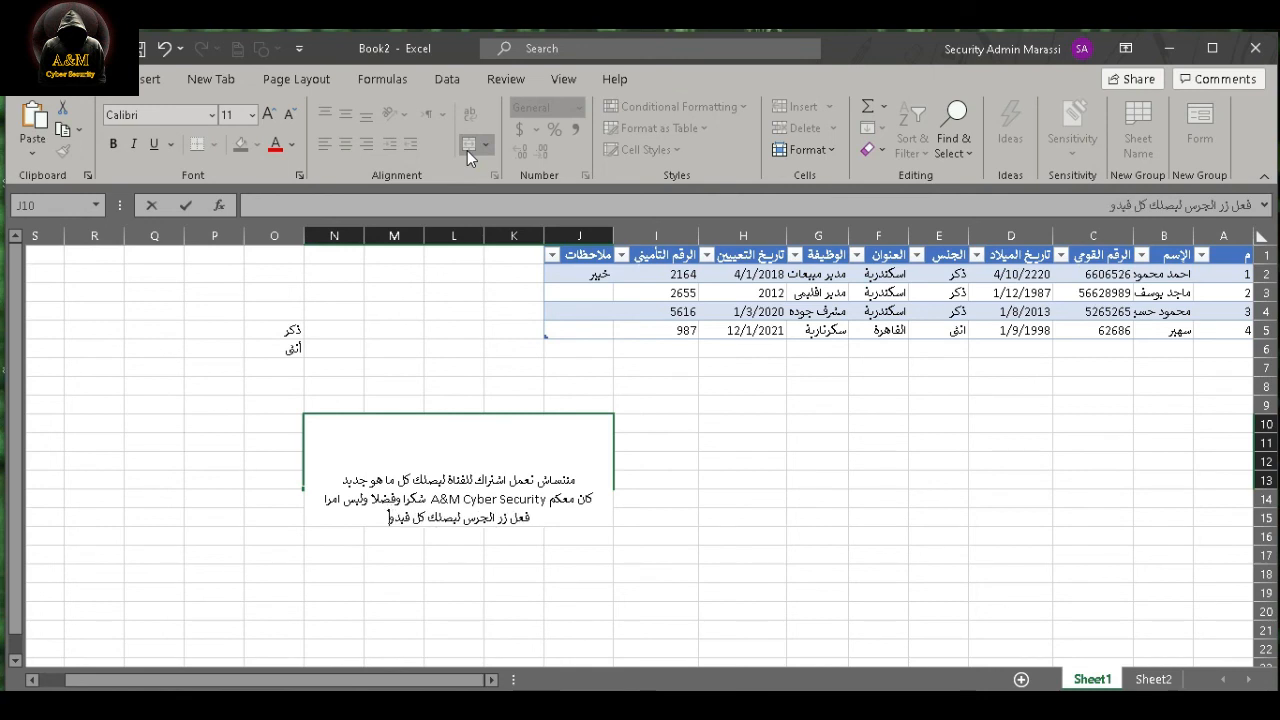
text(ه)
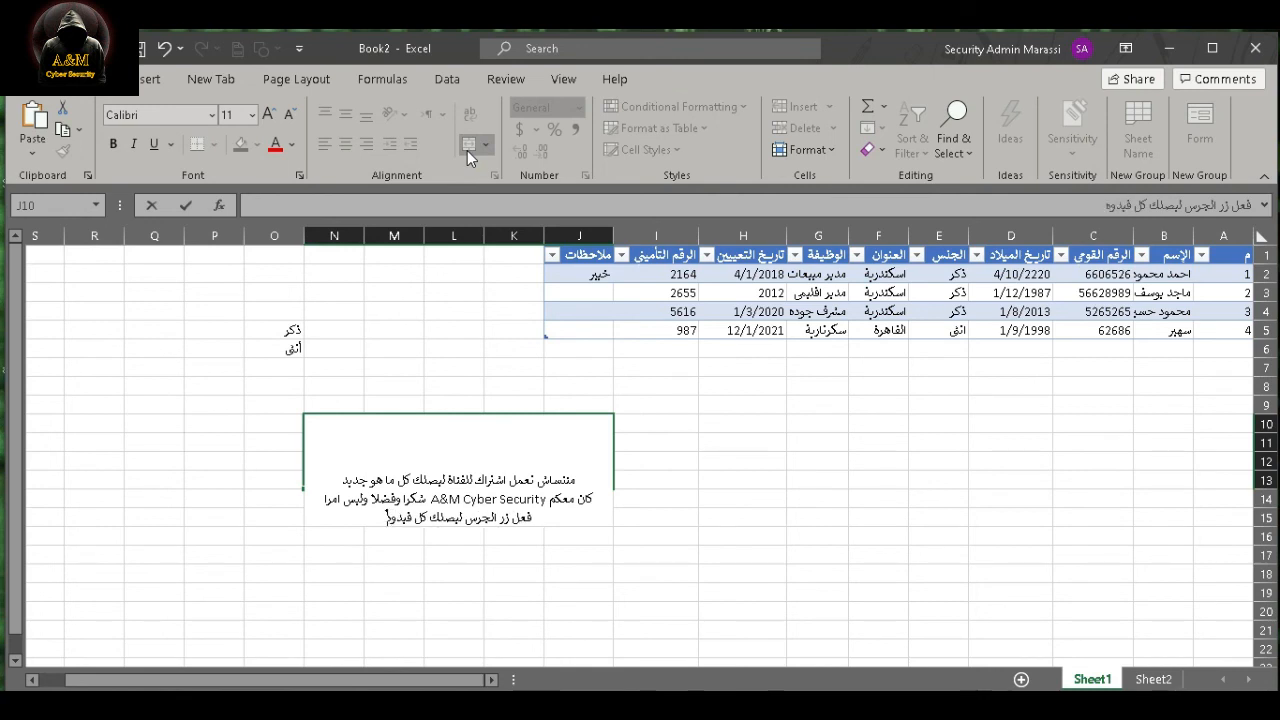
text(اتنا ال)
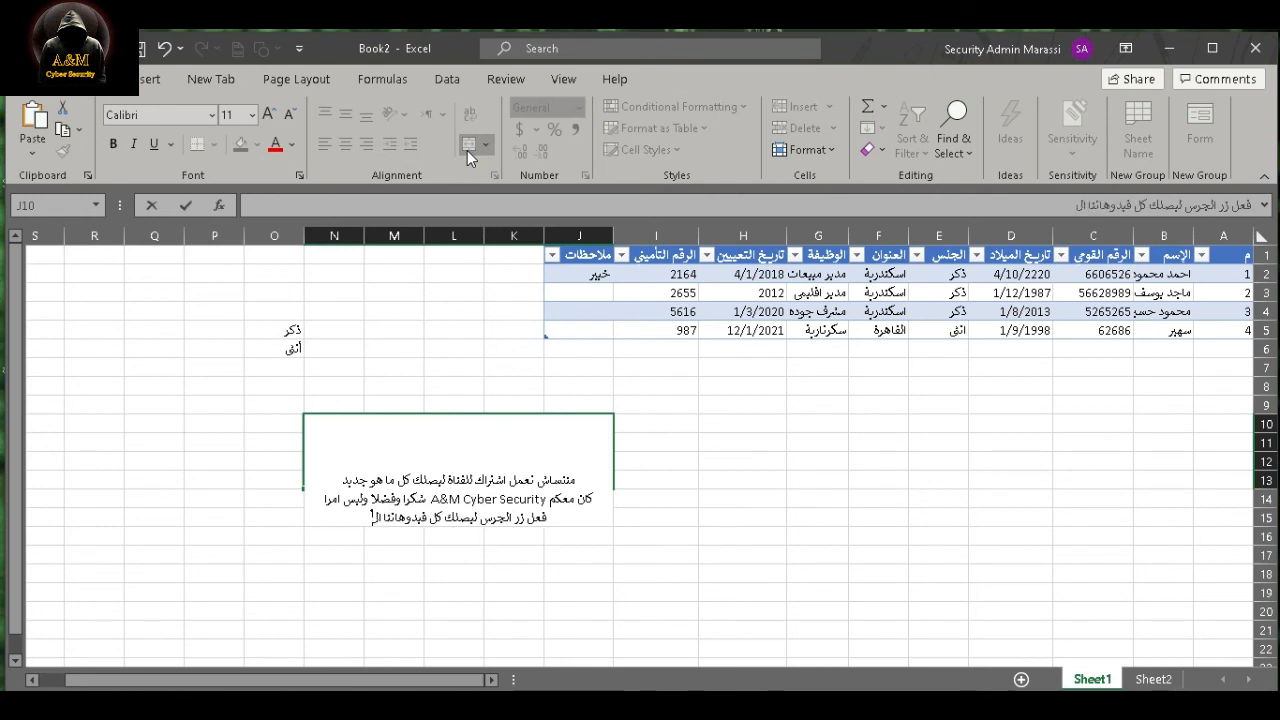
text(جديدة تحياتي)
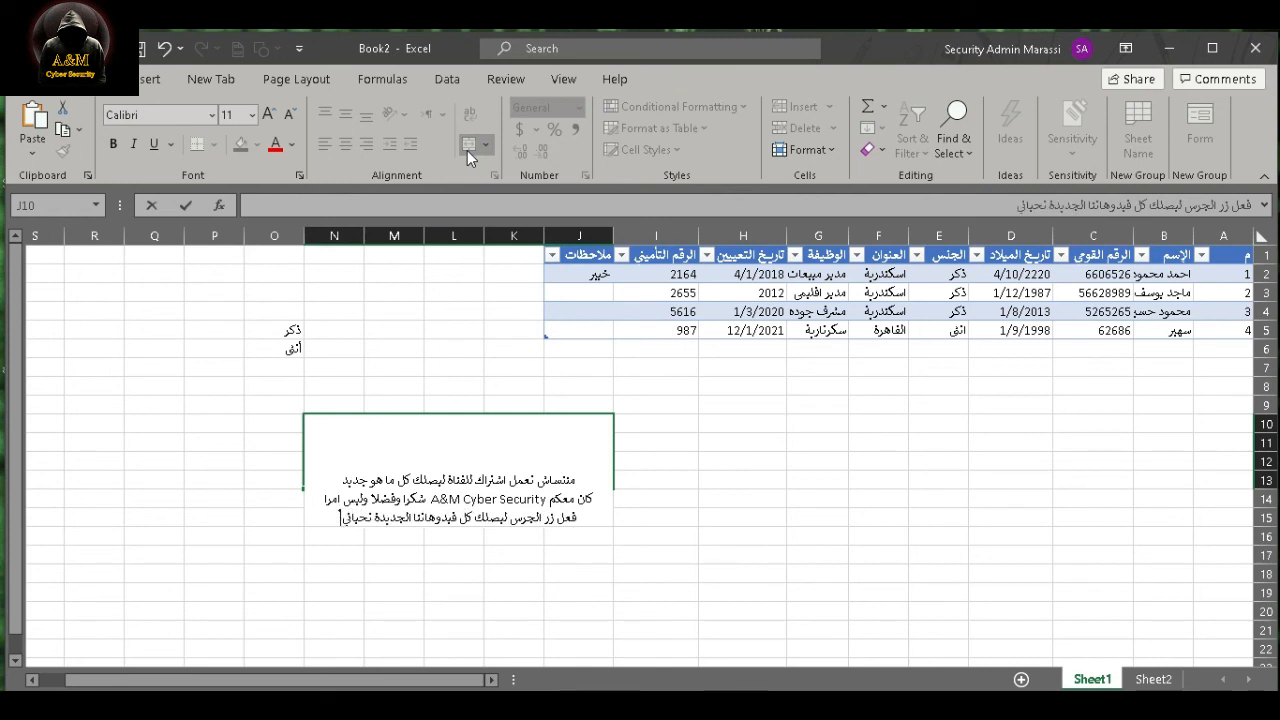
click(660, 387)
- Fill the merged message cell J10:N13 with yellow and deselect it
click(518, 444)
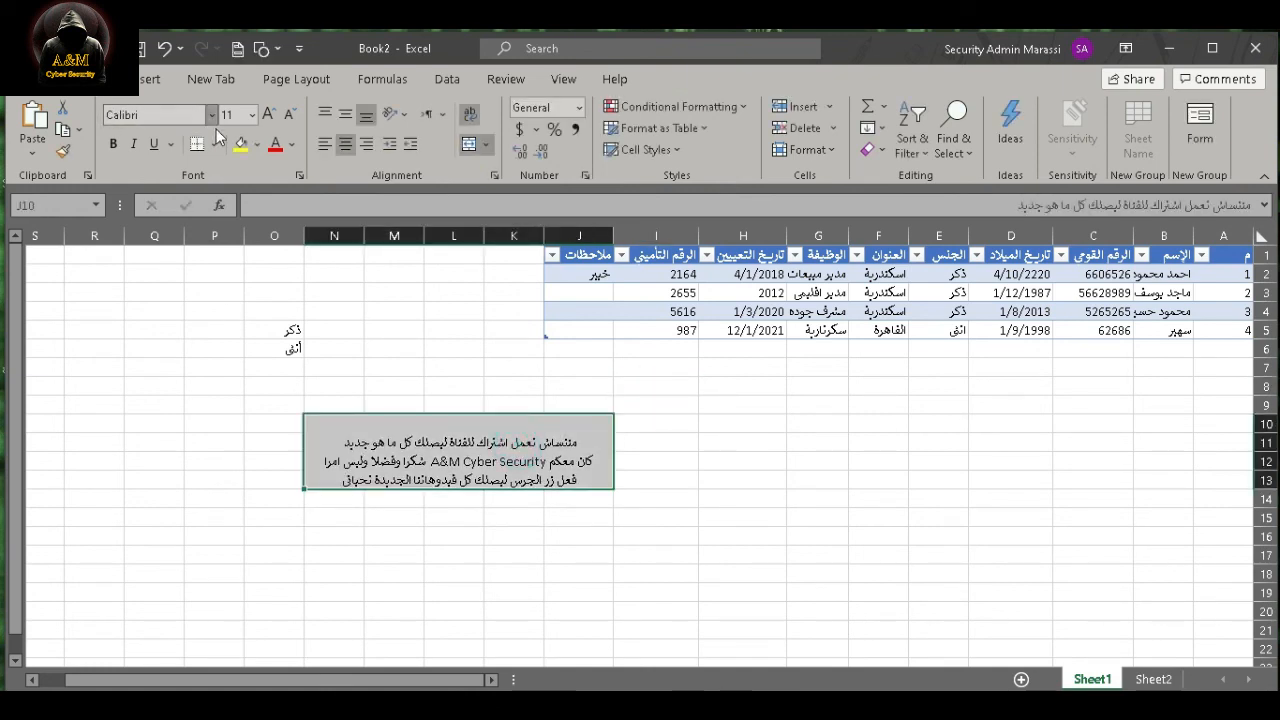
click(409, 350)
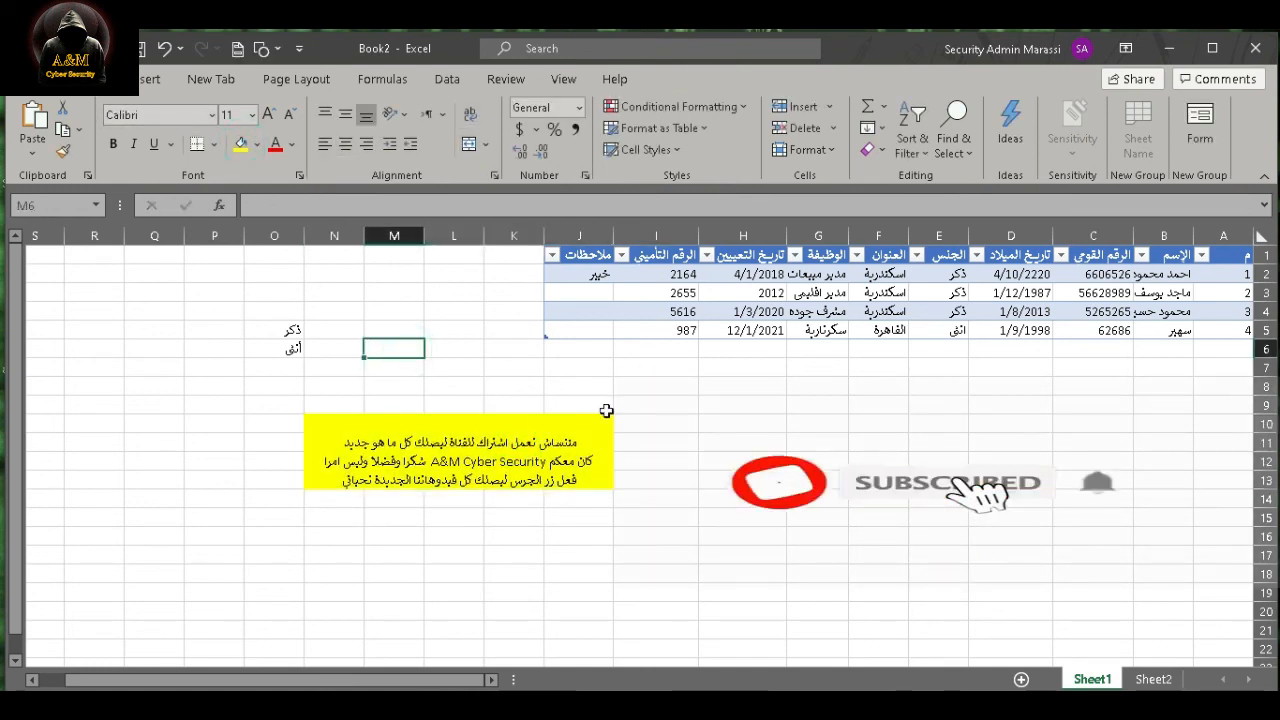
click(748, 439)
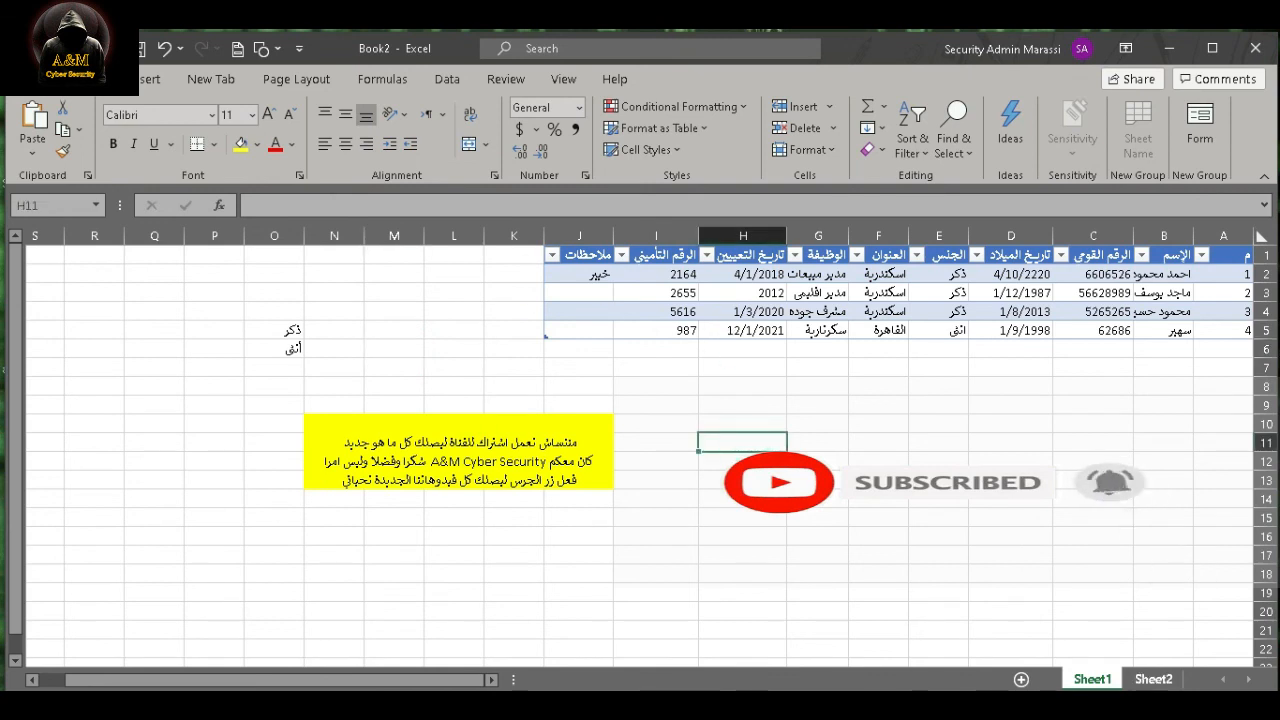